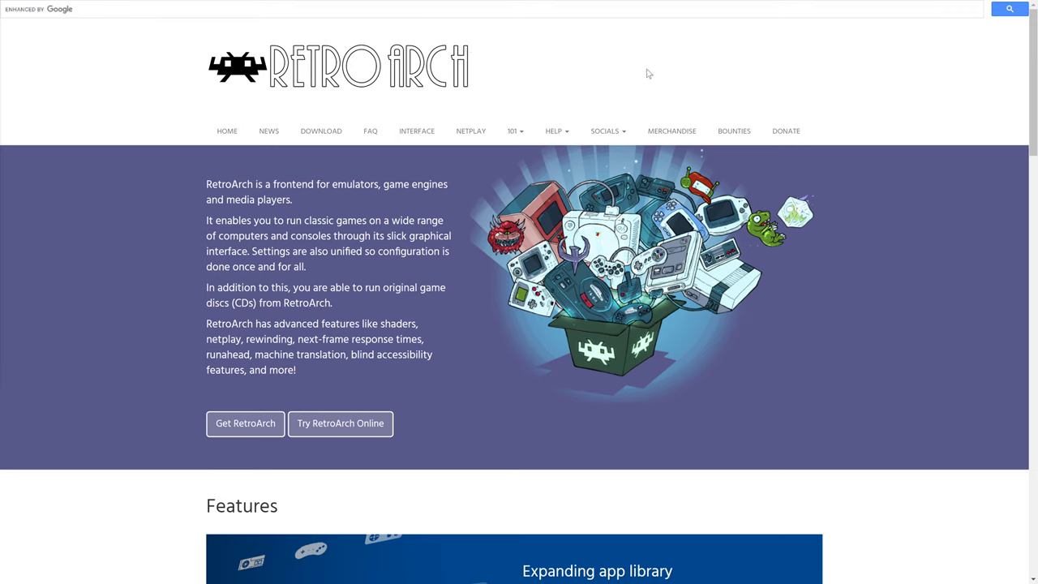
- Open the RetroArch download page and go to the nightly builds directory
left_click(329, 143)
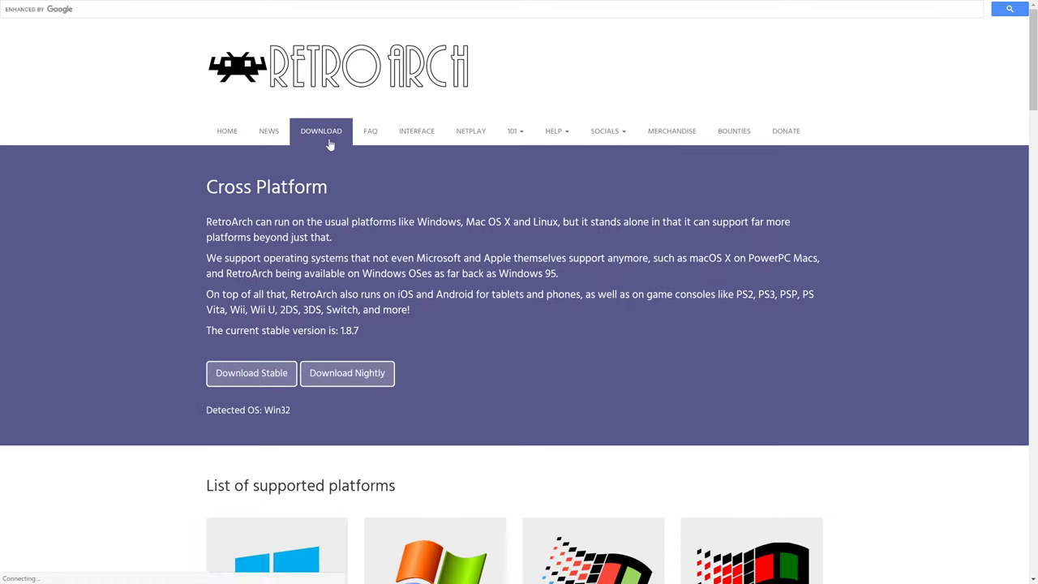
scroll(666, 299, "down", 20)
scroll(502, 331, "up", 4)
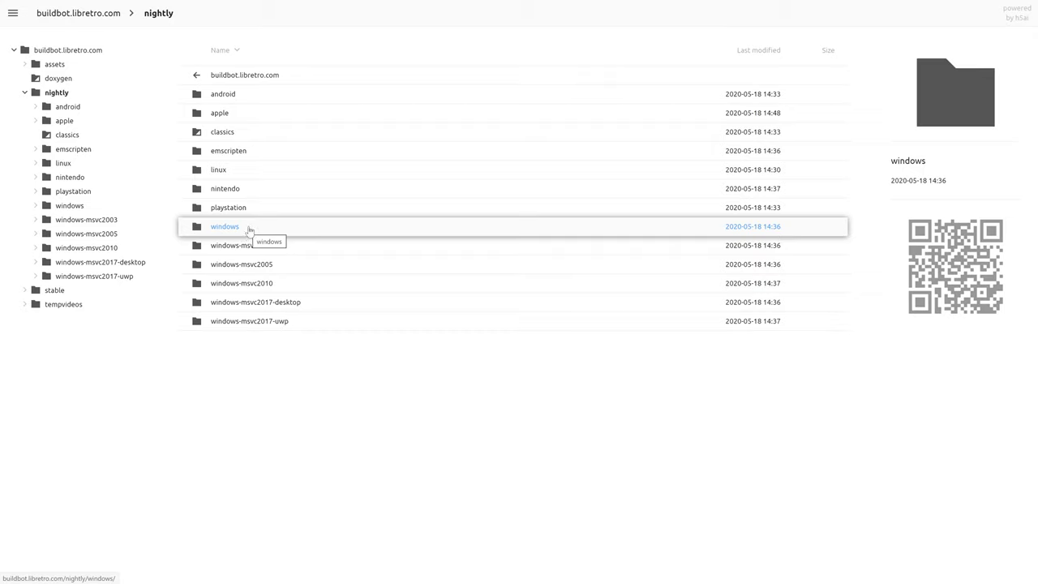
- Download RetroArch.7z from the windows x86_64 folder of the nightly builds
left_click(227, 226)
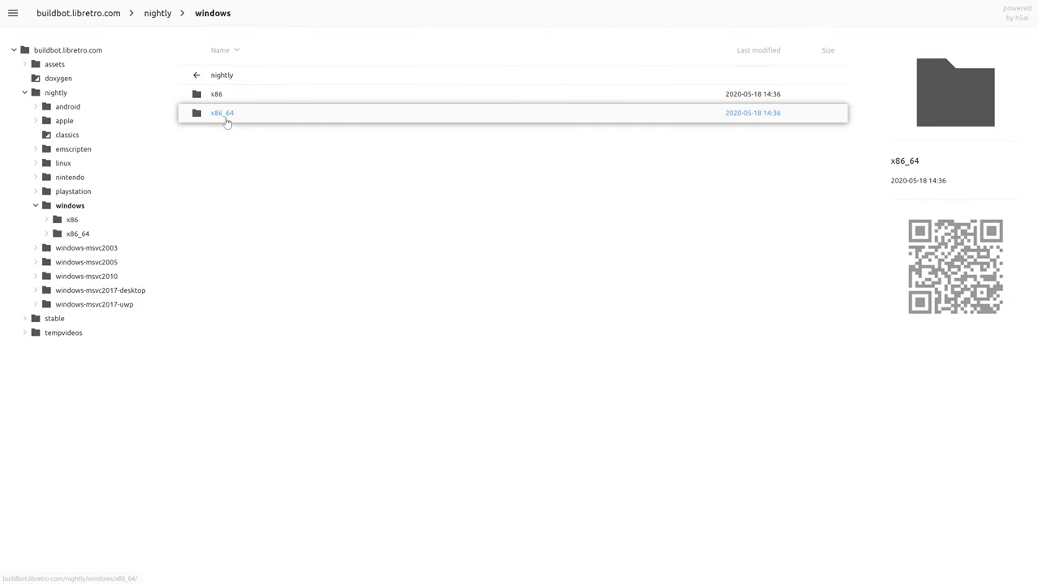
left_click(227, 118)
scroll(227, 121, "down", 15)
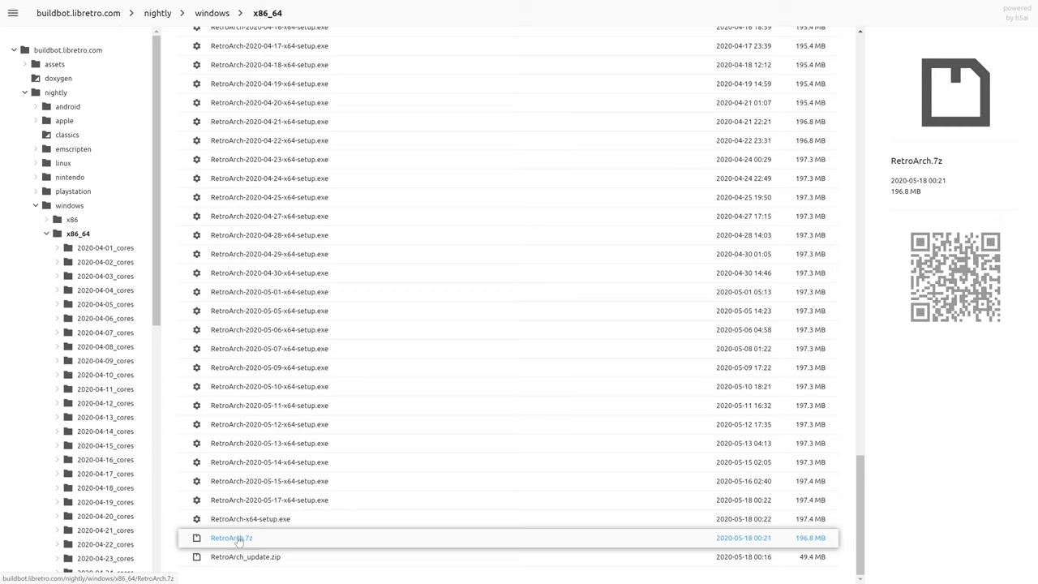
left_click(239, 542)
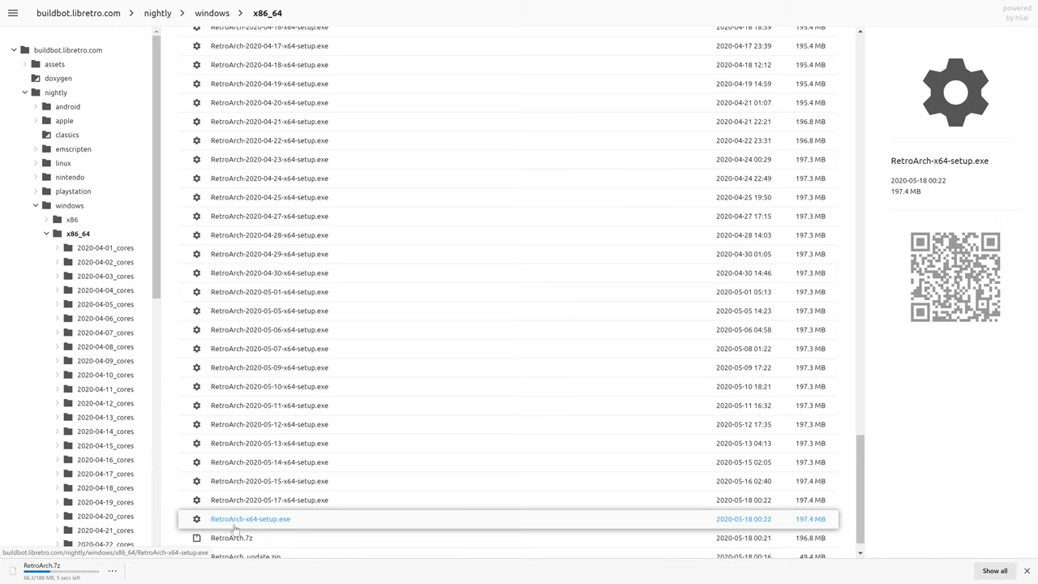
scroll(236, 527, "up", 8)
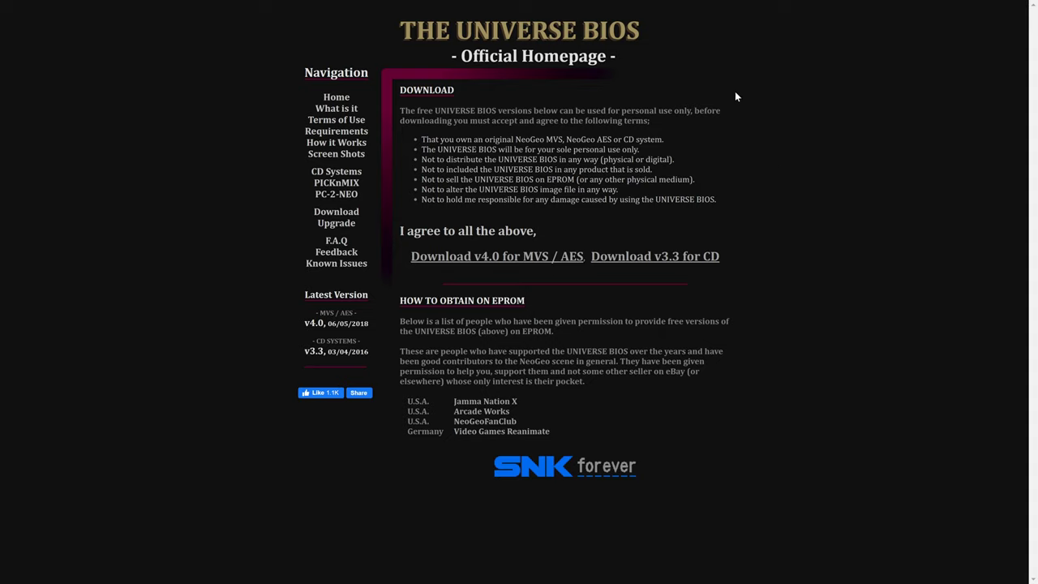
- Download version 3.3 of the Universe BIOS for CD systems from its official site
mouse_move(534, 3)
left_click(643, 260)
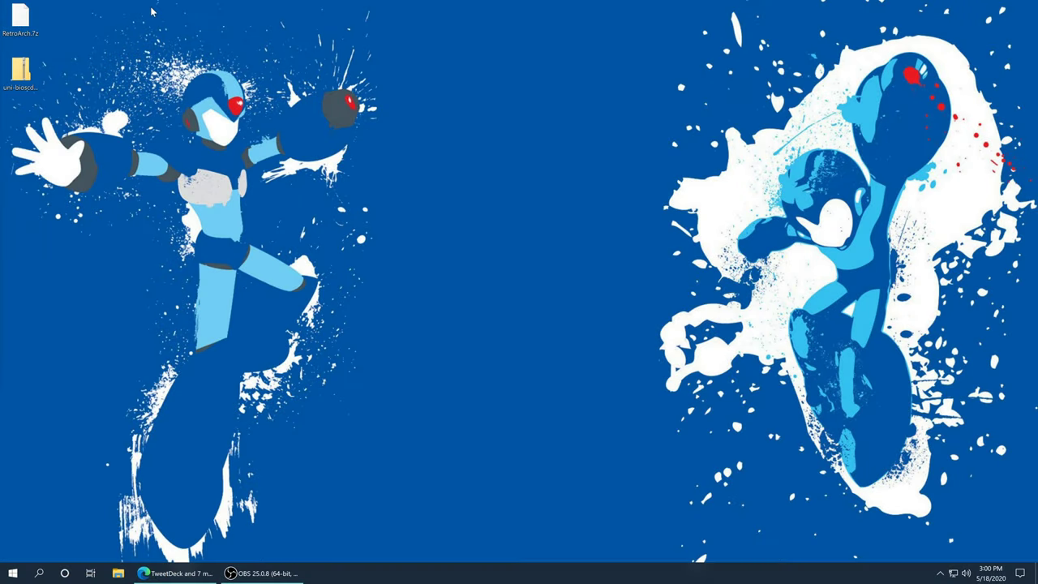
- Extract RetroArch.7z into its own folder on the desktop with 7-Zip
left_click_drag(20, 18, 28, 17)
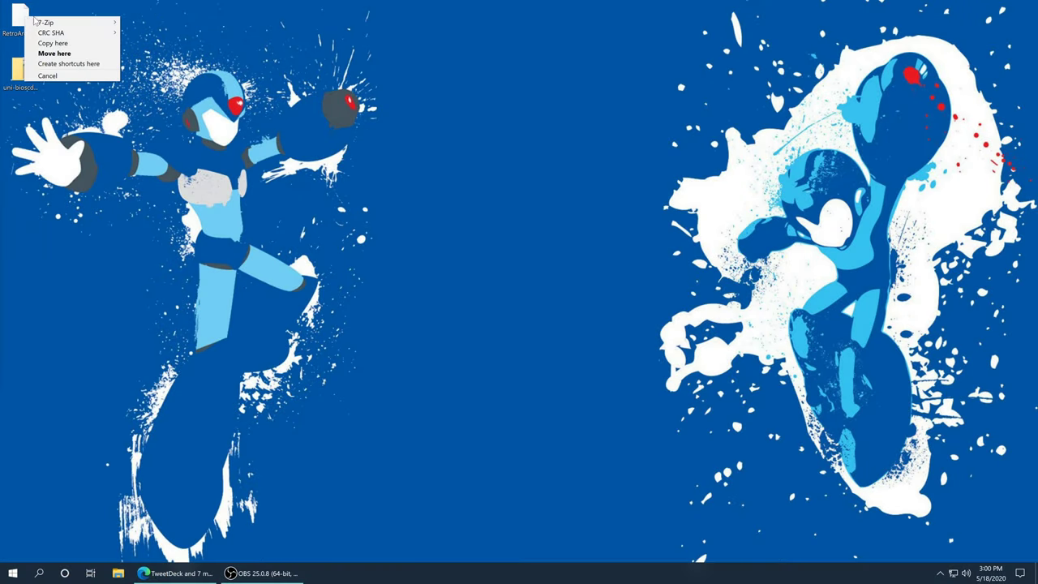
mouse_move(81, 22)
left_click(162, 43)
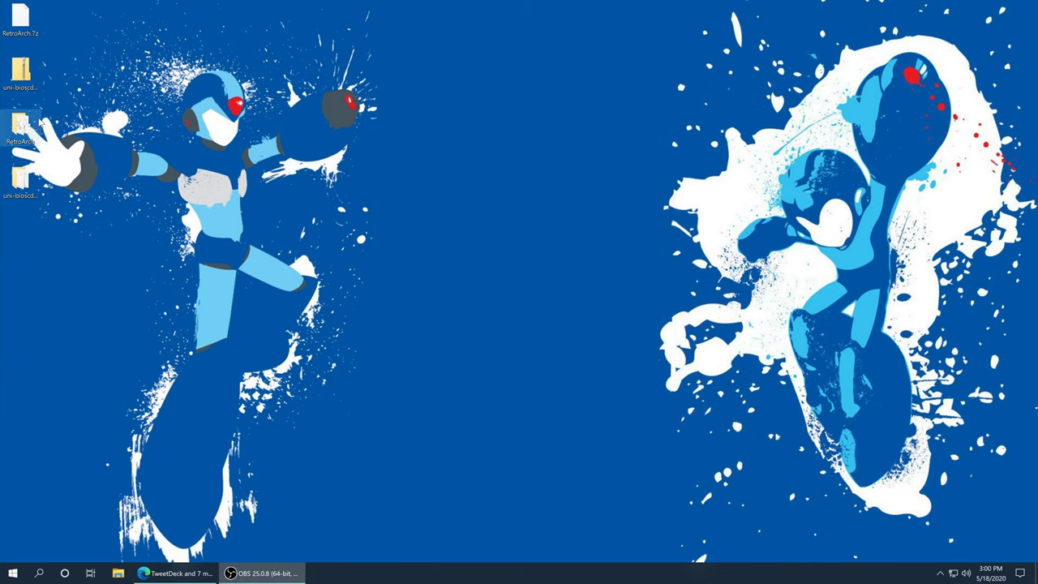
- Run retroarch.exe from the extracted RetroArch folder once and close the program
double_click(22, 129)
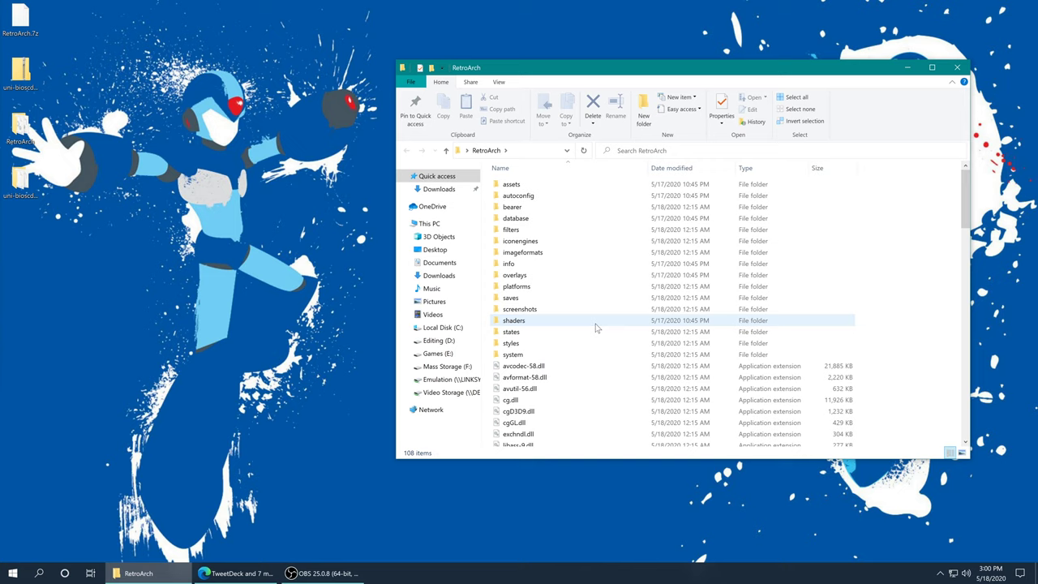
mouse_move(596, 326)
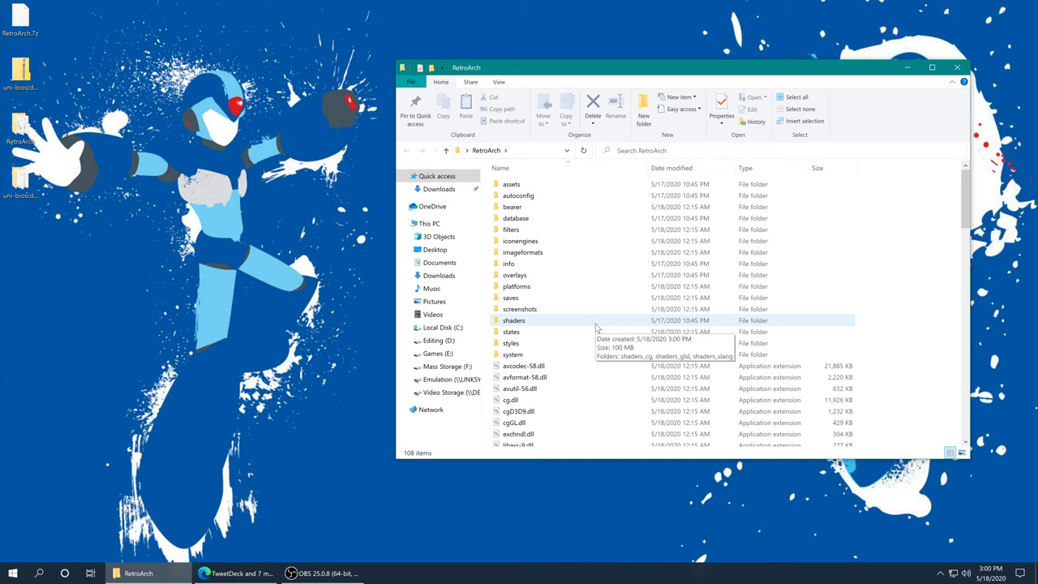
scroll(567, 349, "down", 20)
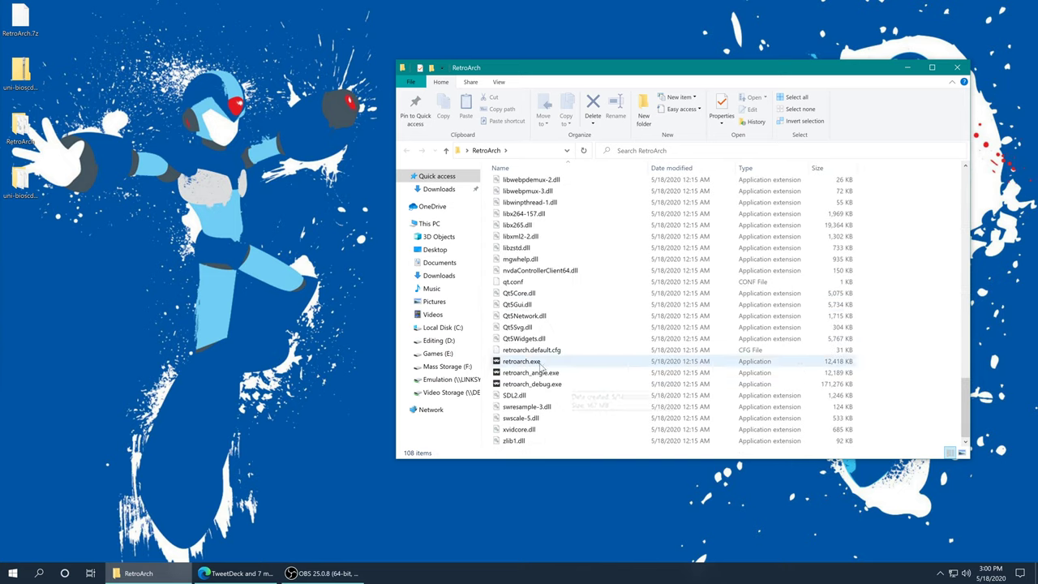
double_click(535, 362)
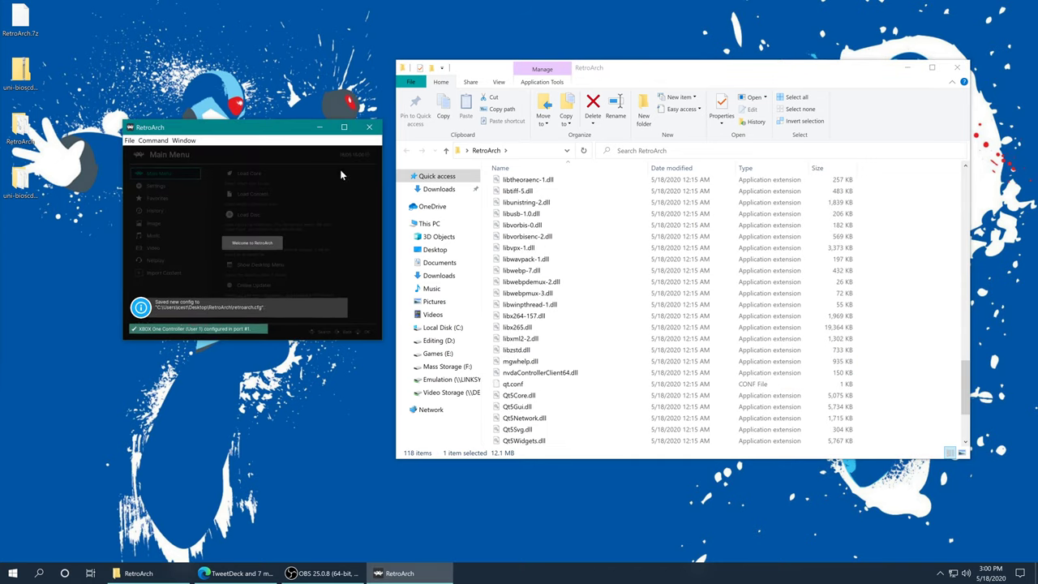
left_click(369, 126)
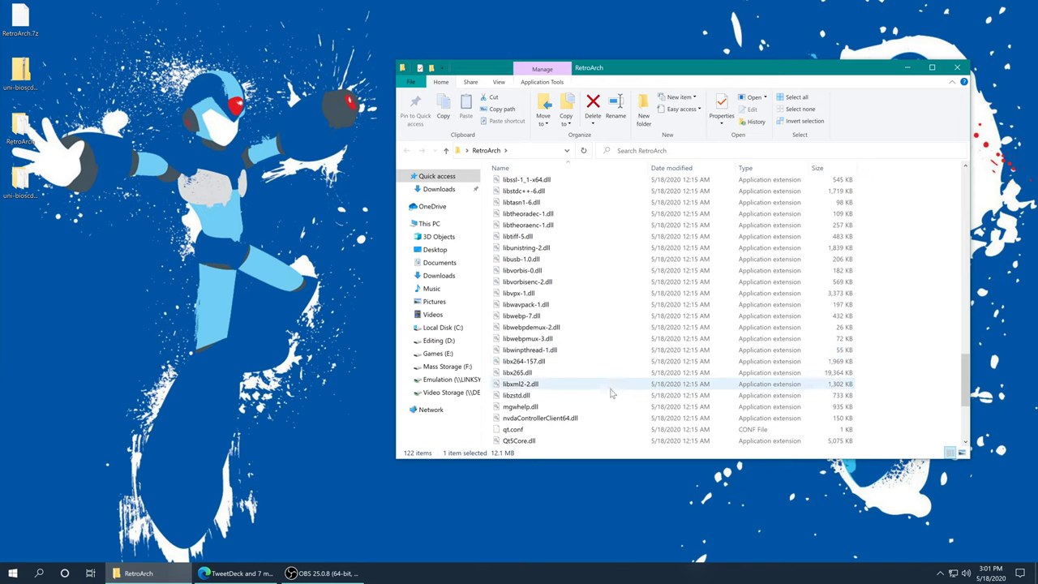
- Delete the retroarch.cfg file from the RetroArch folder
scroll(604, 406, "down", 5)
left_click(541, 338)
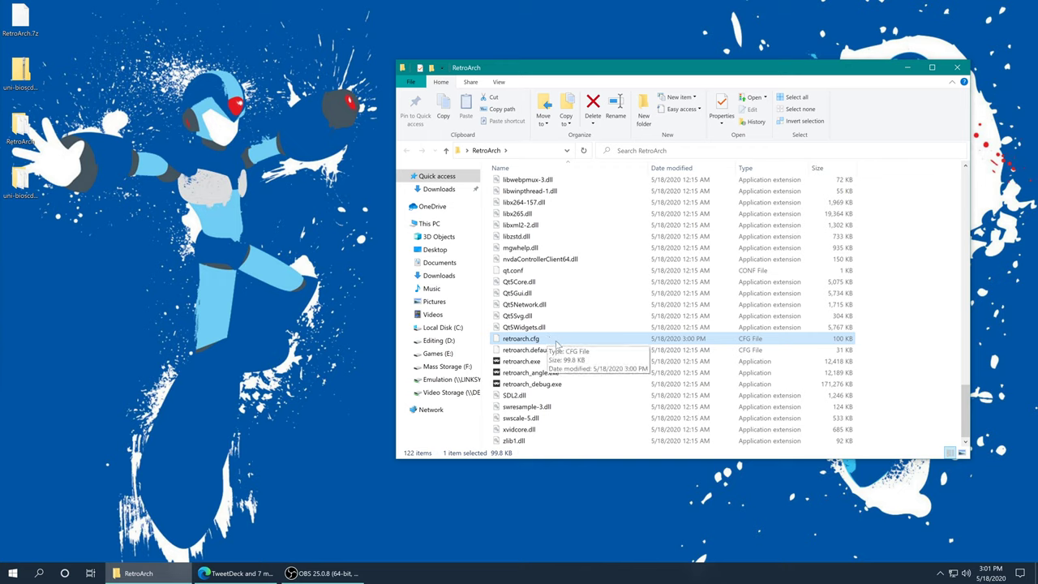
key("Delete")
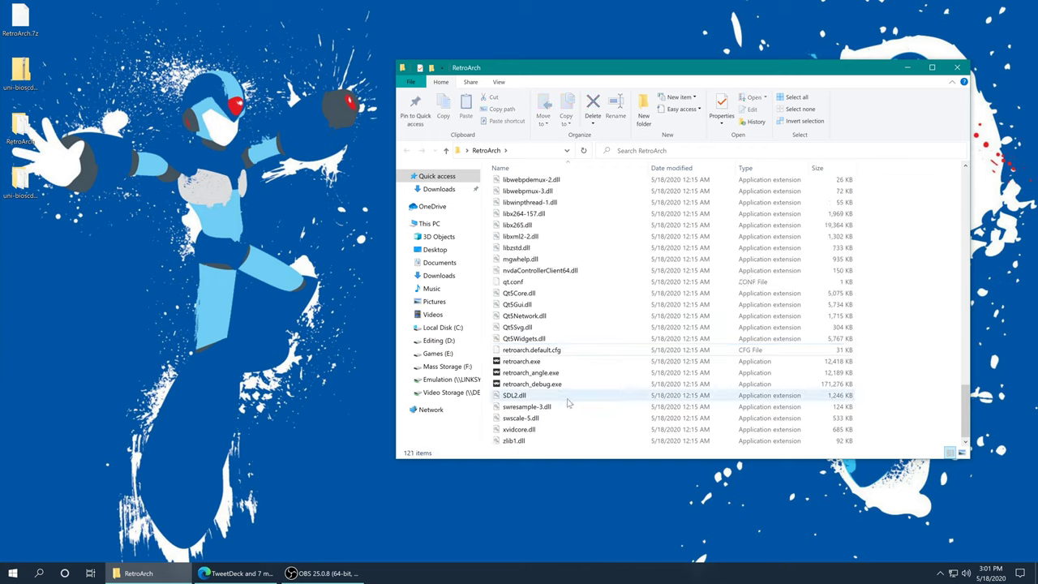
- Create a folder named neocd inside RetroArch's system folder
scroll(565, 403, "up", 20)
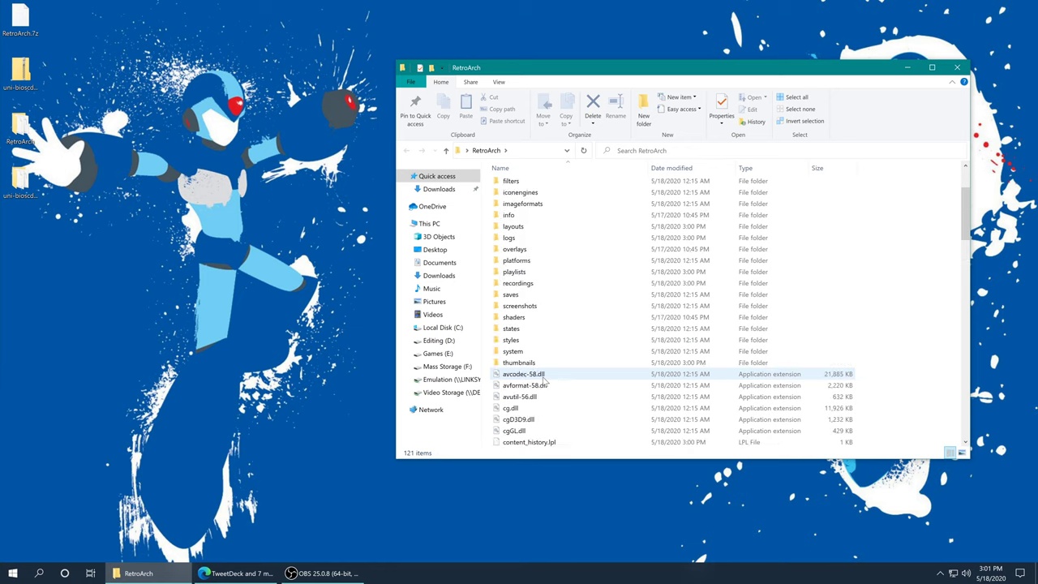
scroll(554, 390, "down", 20)
scroll(554, 389, "up", 20)
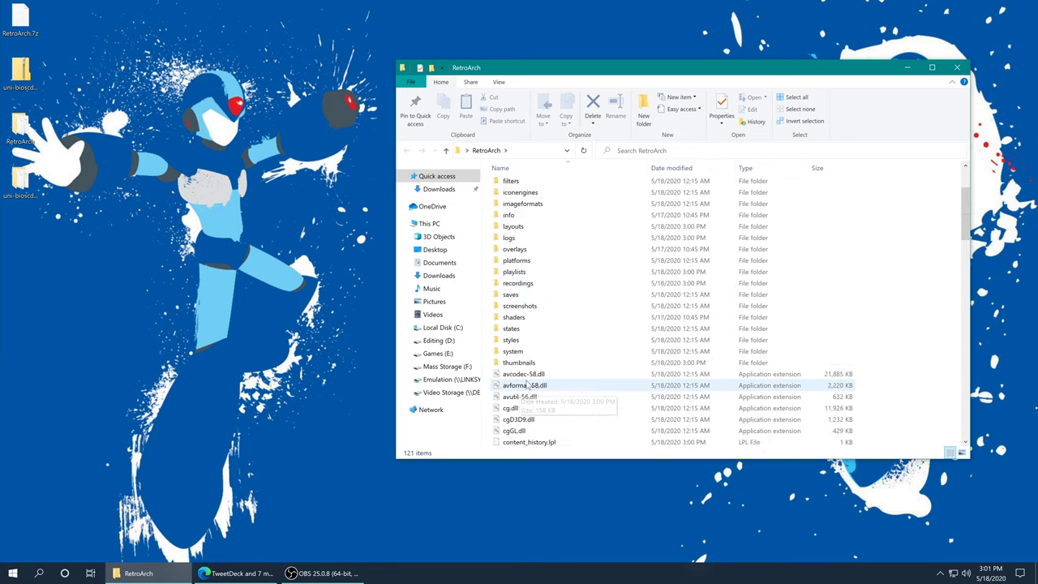
scroll(532, 355, "down", 2)
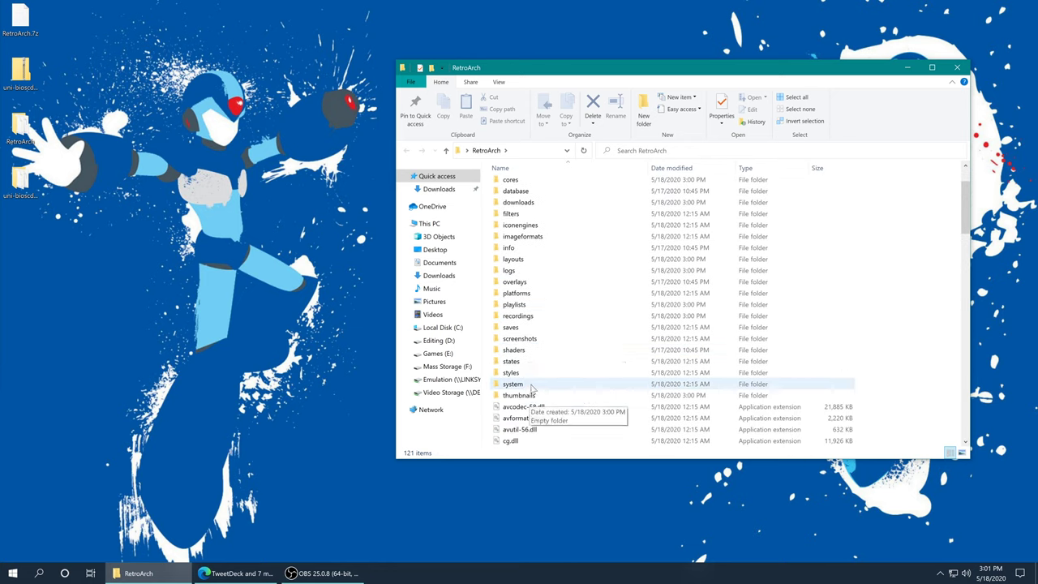
double_click(511, 385)
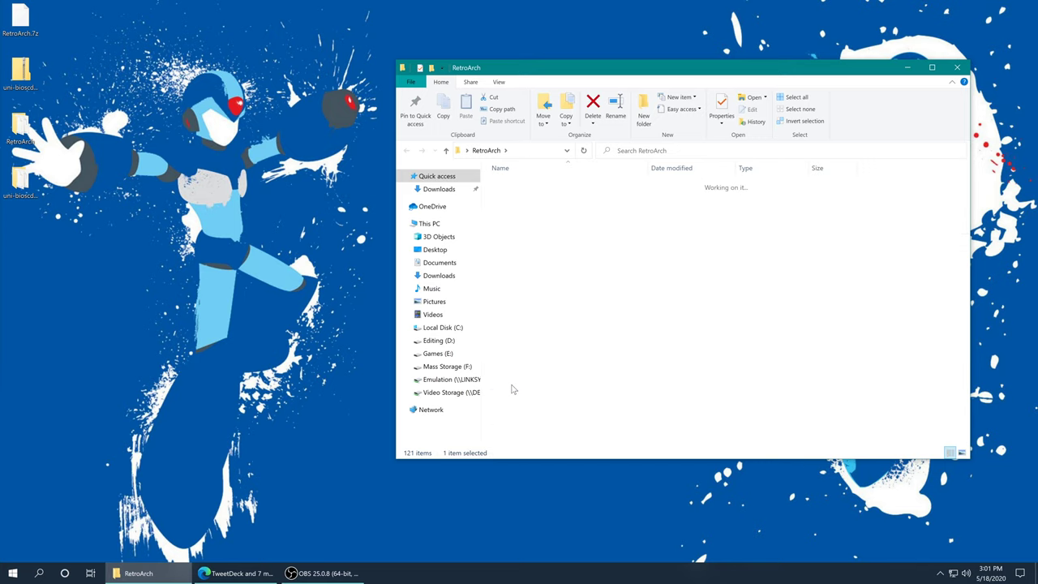
right_click(545, 276)
mouse_move(600, 402)
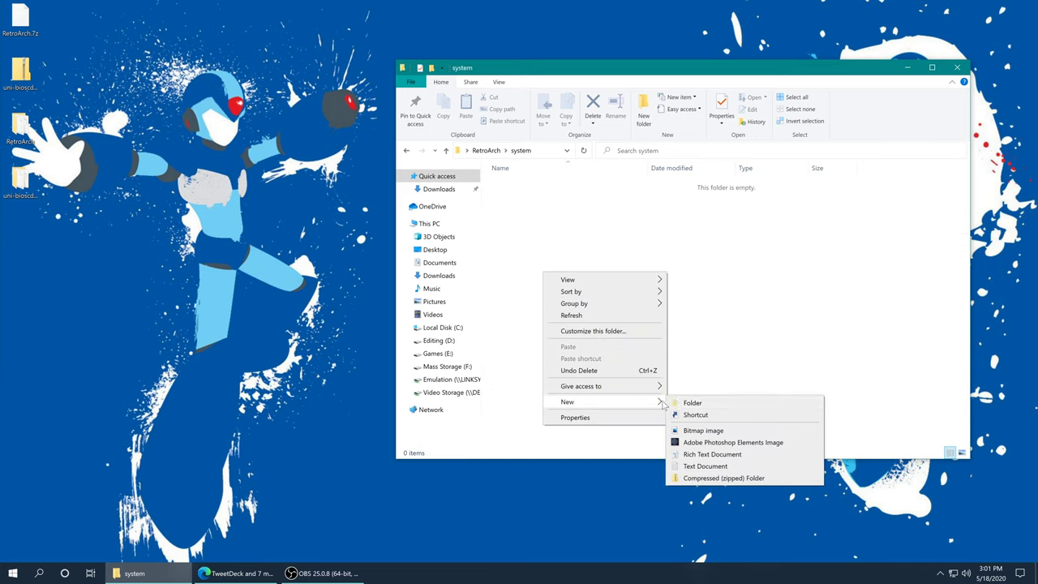
left_click(693, 403)
type("neocd")
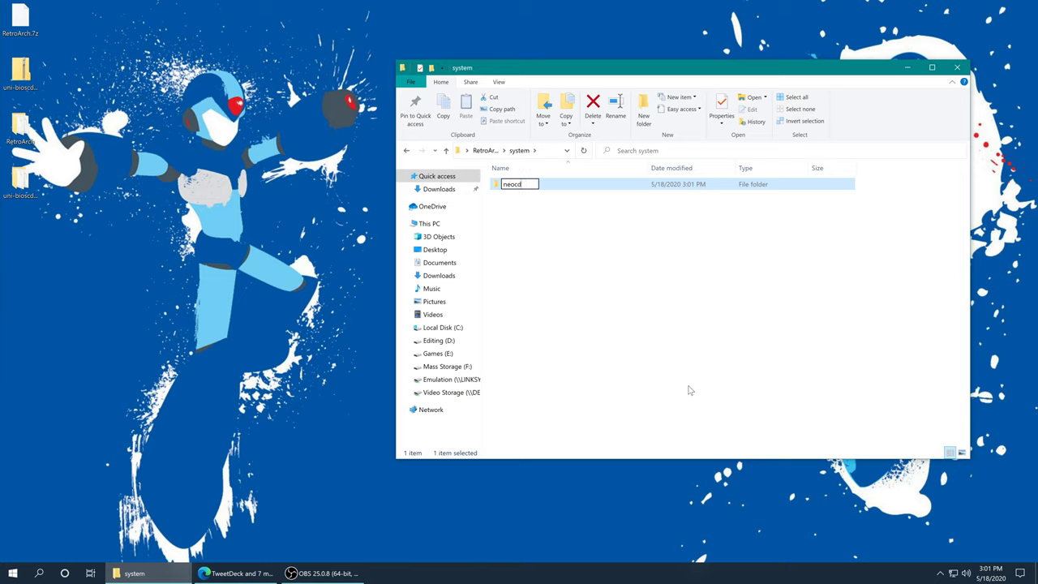
key("Return")
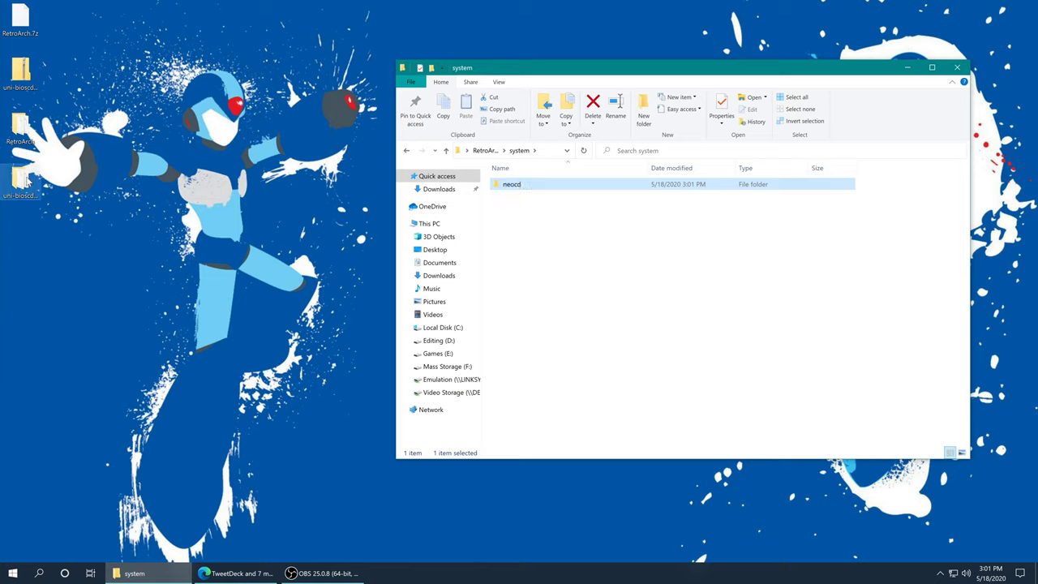
- Move uni-bioscd.rom from the uni-bioscd-33 desktop folder into the neocd folder and open neocd to check it
double_click(24, 180)
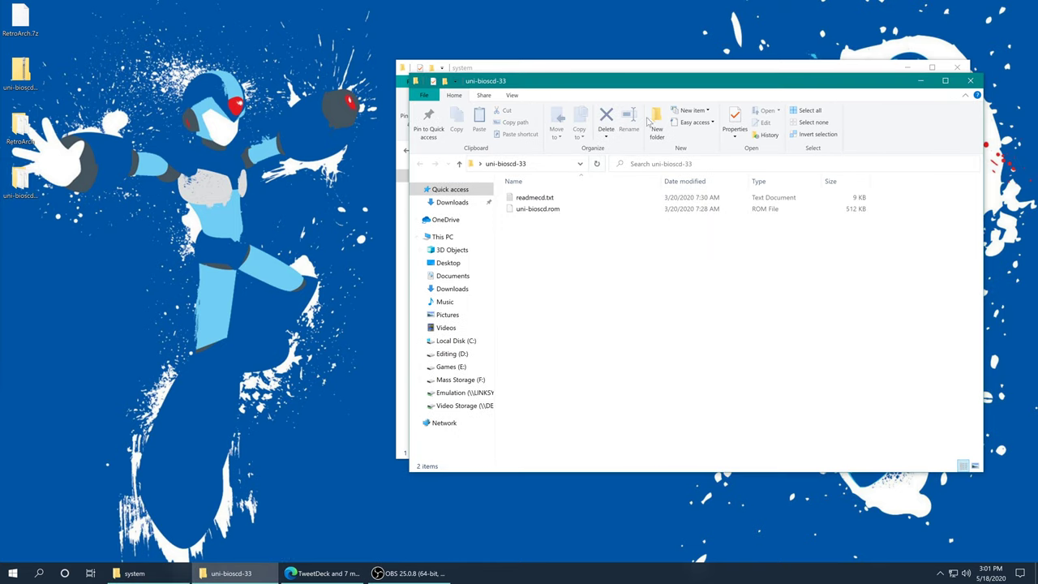
left_click_drag(665, 81, 274, 86)
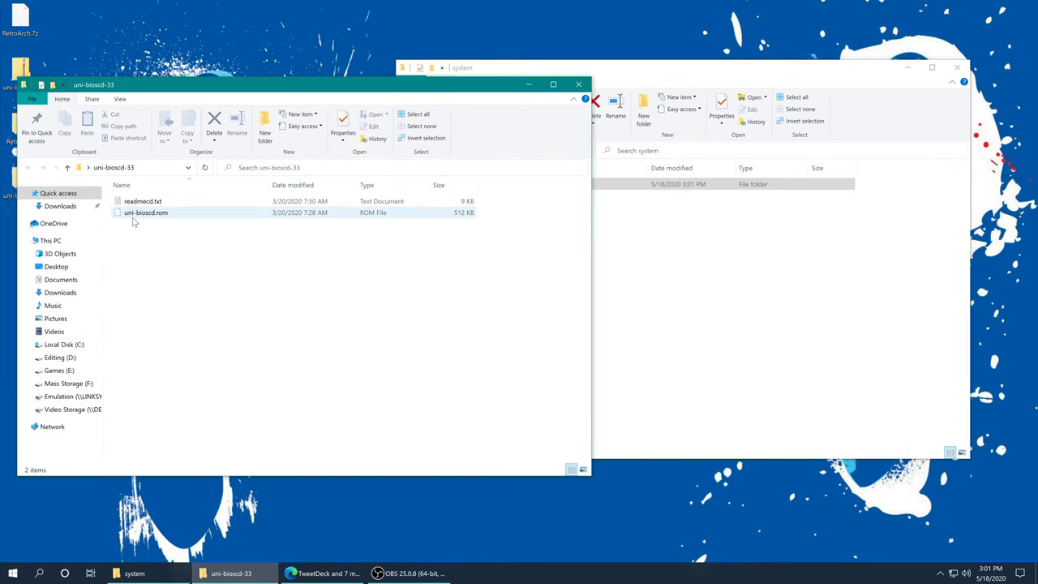
left_click(129, 214)
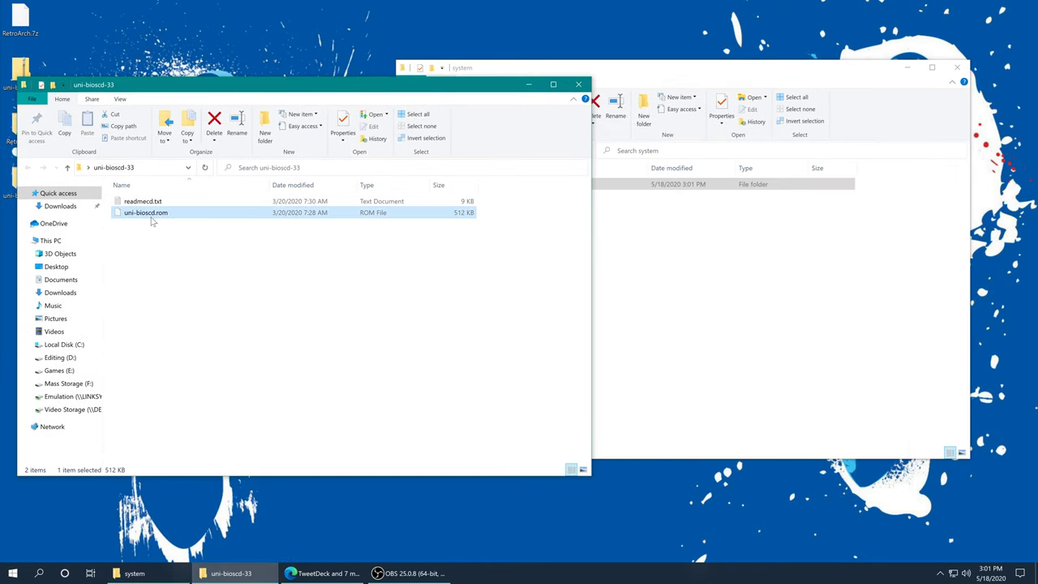
left_click_drag(141, 216, 621, 187)
double_click(609, 186)
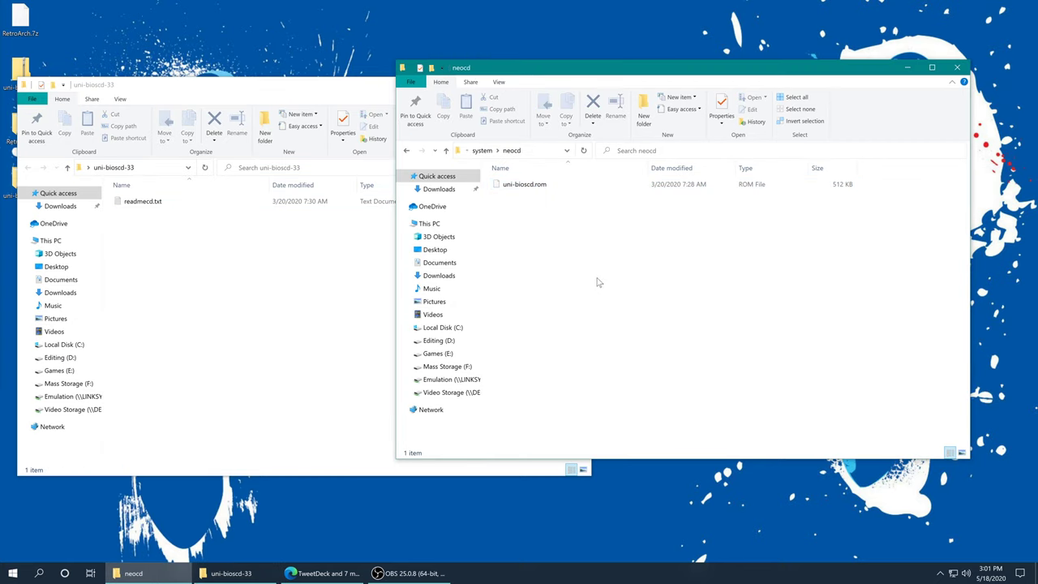
- Go back to the main RetroArch folder and launch retroarch.exe in full screen
key("alt+Left")
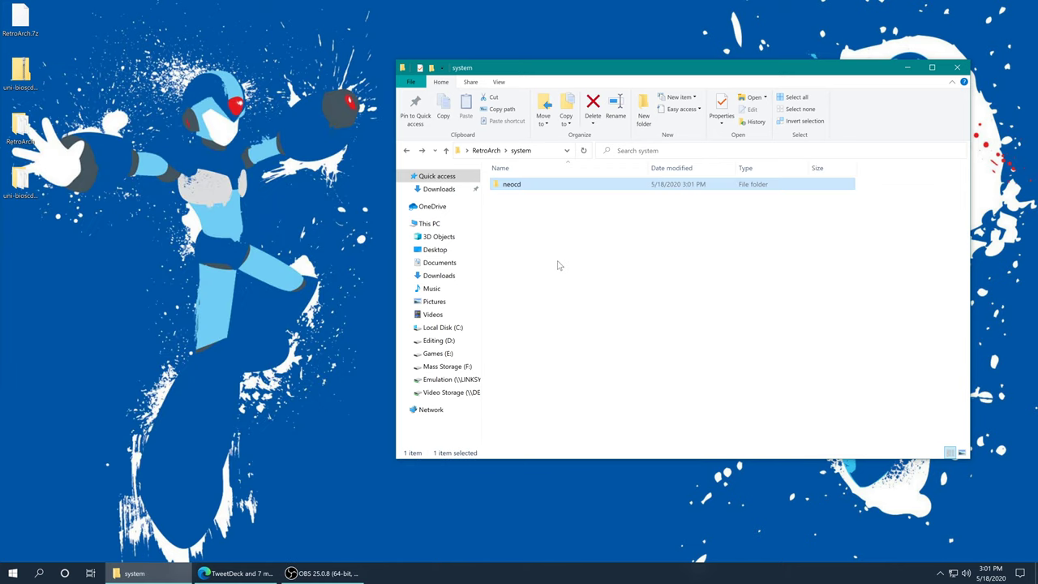
key("alt+Left")
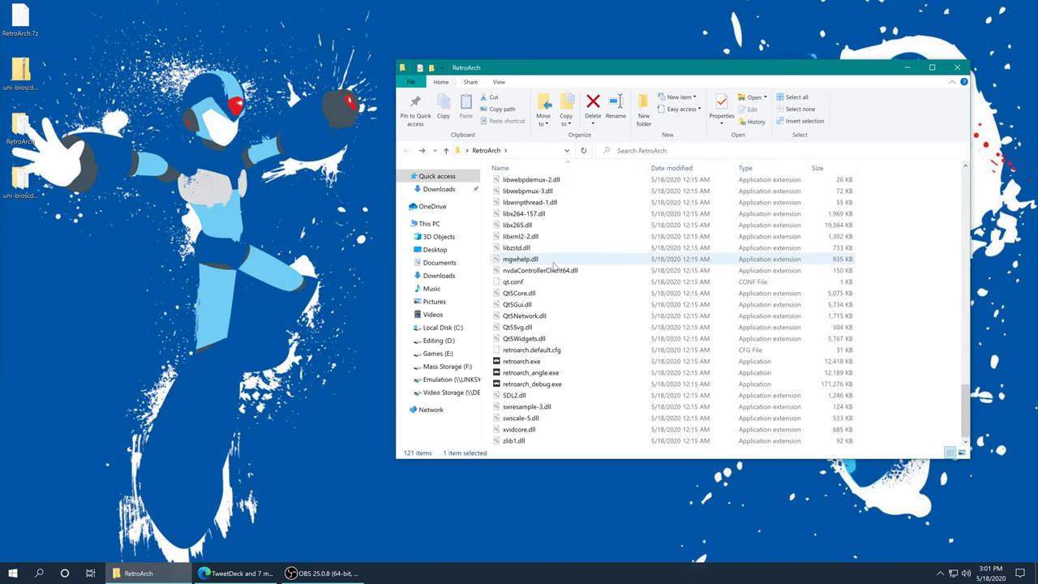
double_click(523, 363)
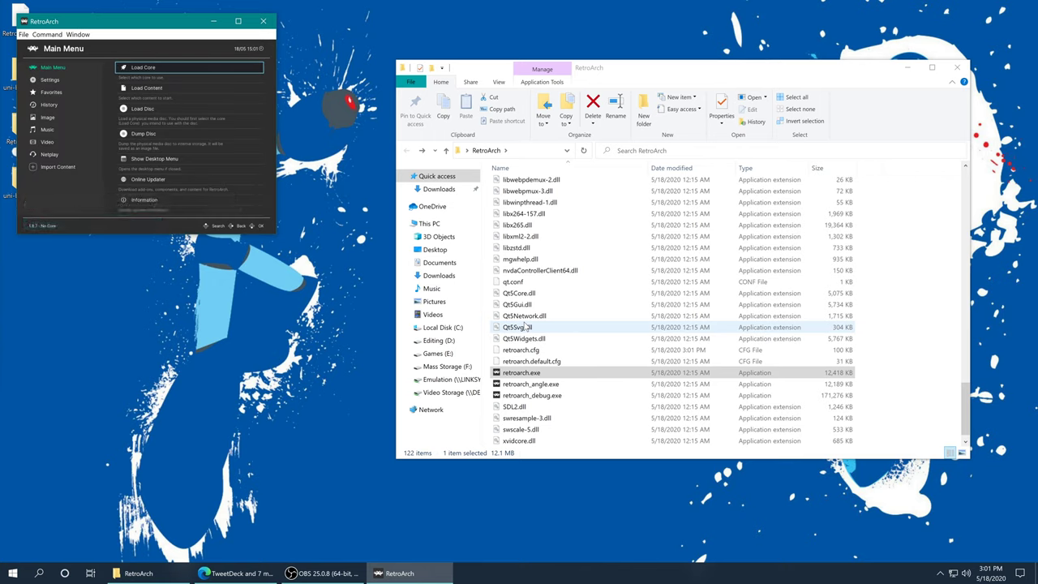
key("f")
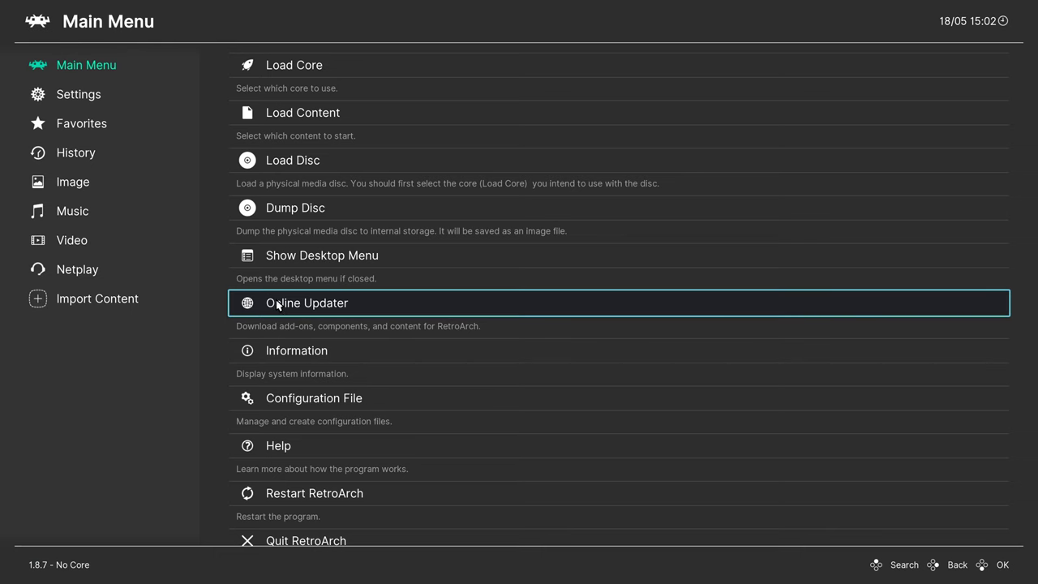
- Download the SNK - Neo Geo CD (NeoCD) core from the online Core Updater and return to the Main Menu
left_click(337, 310)
left_click(184, 71)
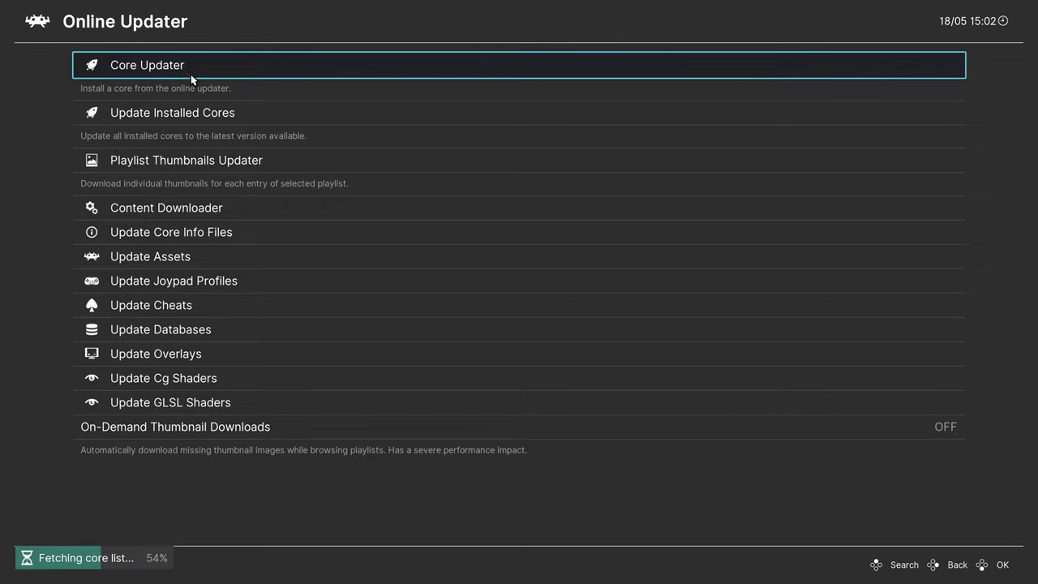
scroll(244, 193, "down", 8)
scroll(244, 193, "down", 20)
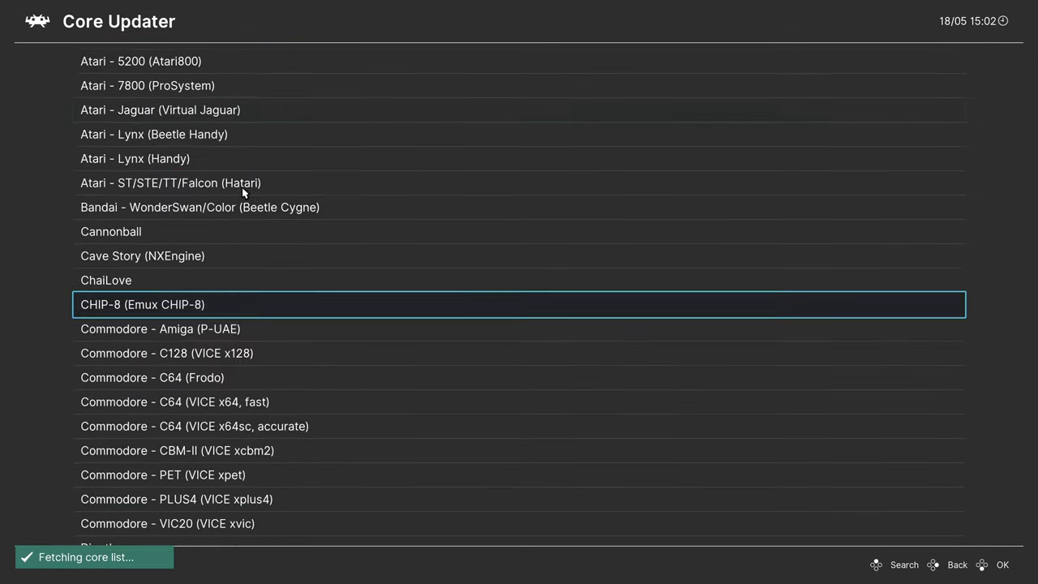
scroll(219, 178, "down", 19)
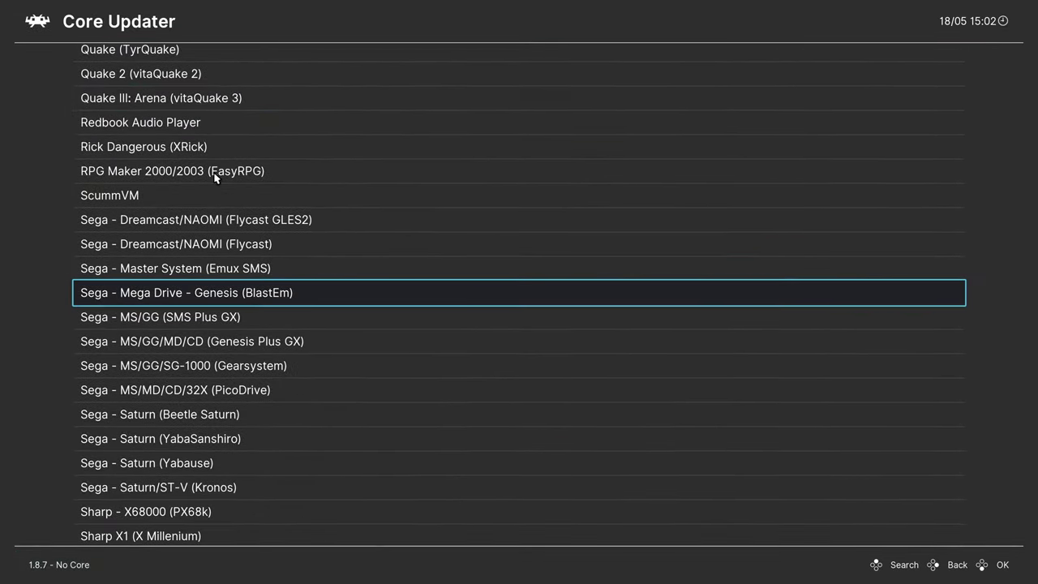
scroll(215, 176, "down", 5)
scroll(215, 177, "down", 9)
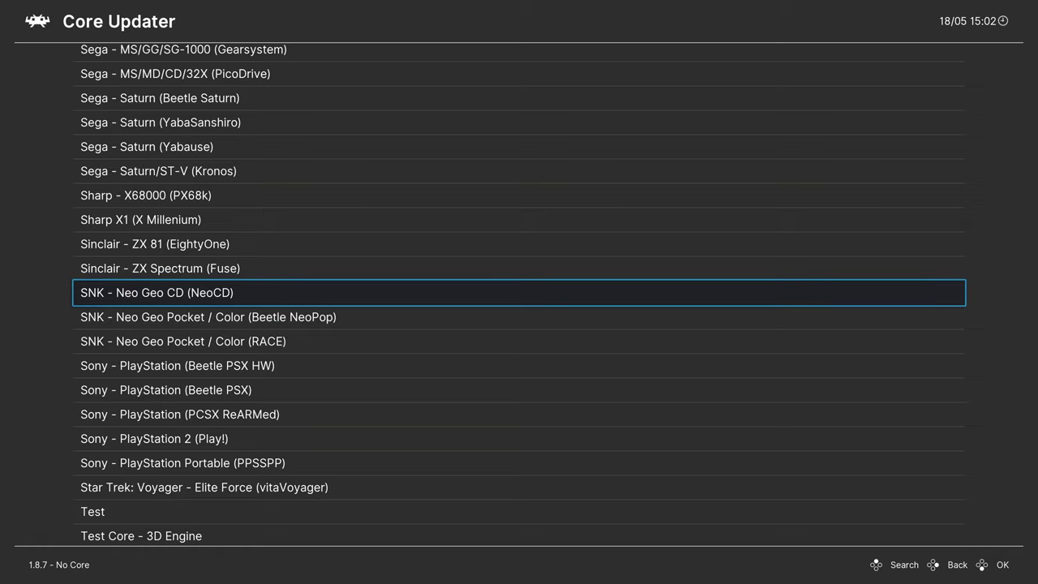
key("Return")
key("BackSpace")
key("BackSpace")
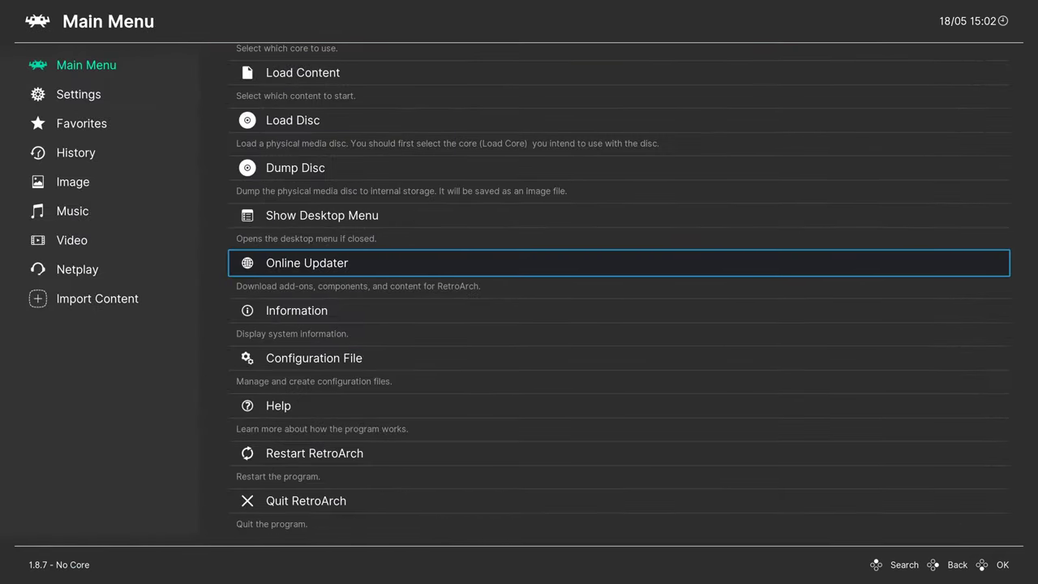
- Load the Metal Slug 2 (Japan, USA) (En,Ja) cue file with the NeoCD core and bring up the game's mode selection
key("Up")
key("Up")
key("Up")
key("Up")
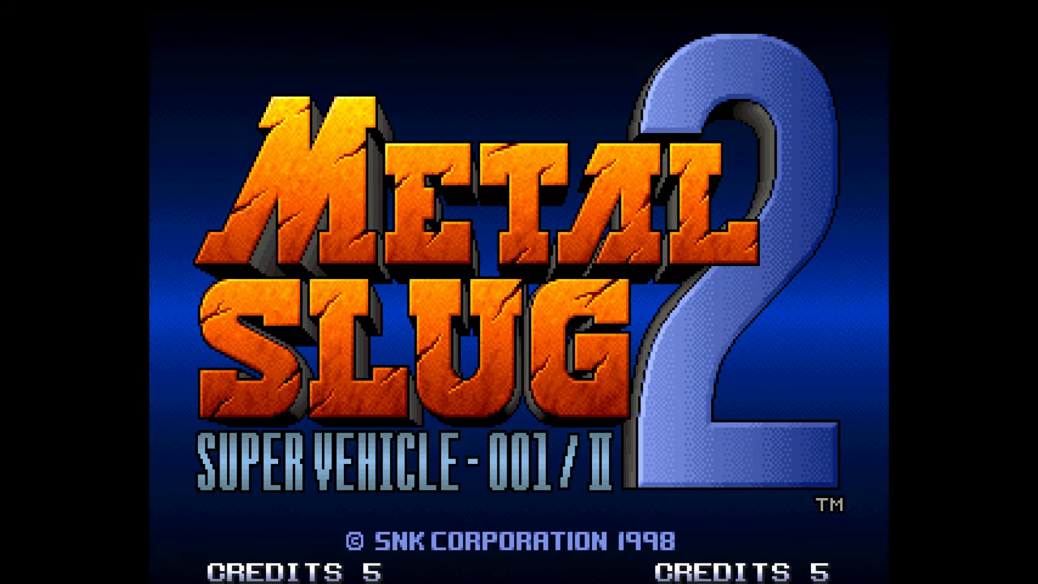
key("1")
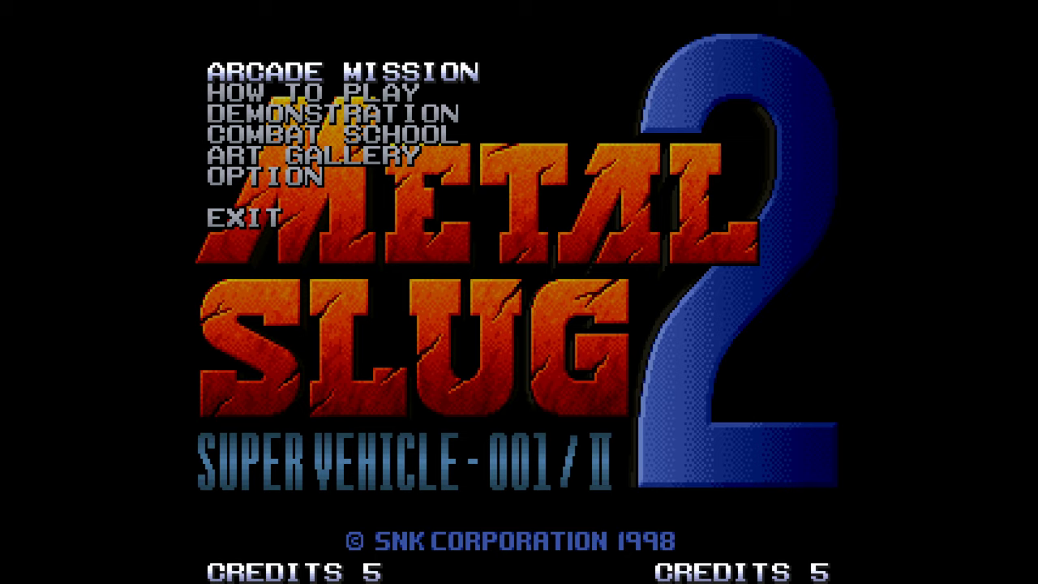
- Open the NeoCD core options for the running game and set the Region to USA
key("F1")
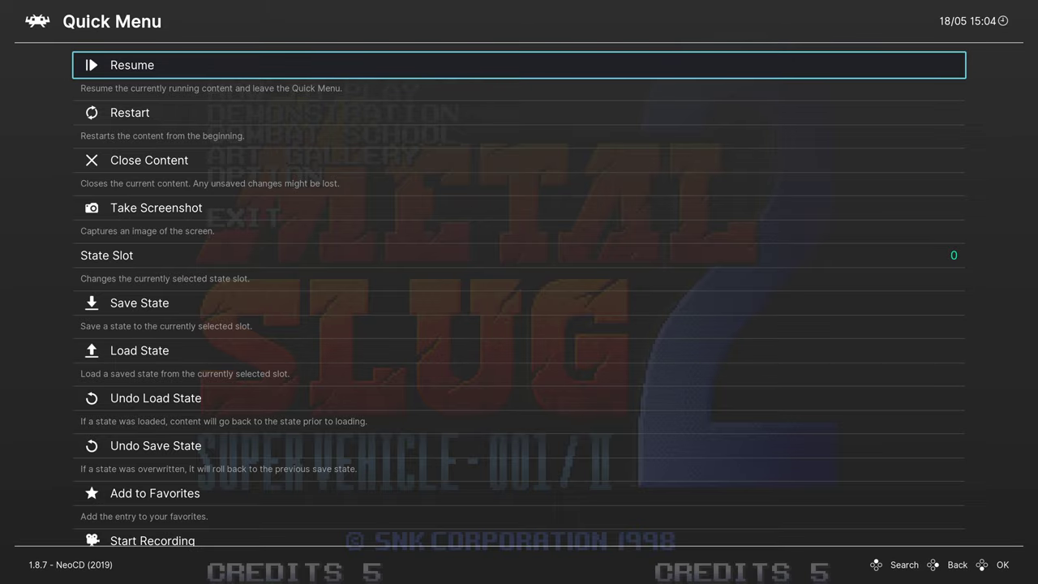
key("Down")
key("Down")
key("Down")
key("Down")
key("Down")
key("Down")
key("Down")
key("Down")
key("Down")
key("Down")
key("Down")
key("Down")
key("Down")
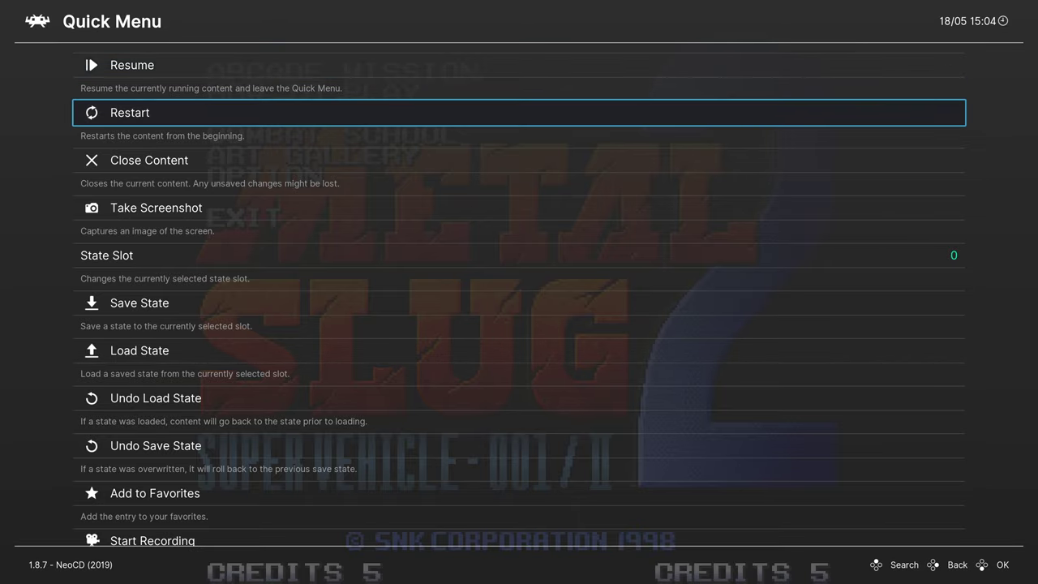
key("Up")
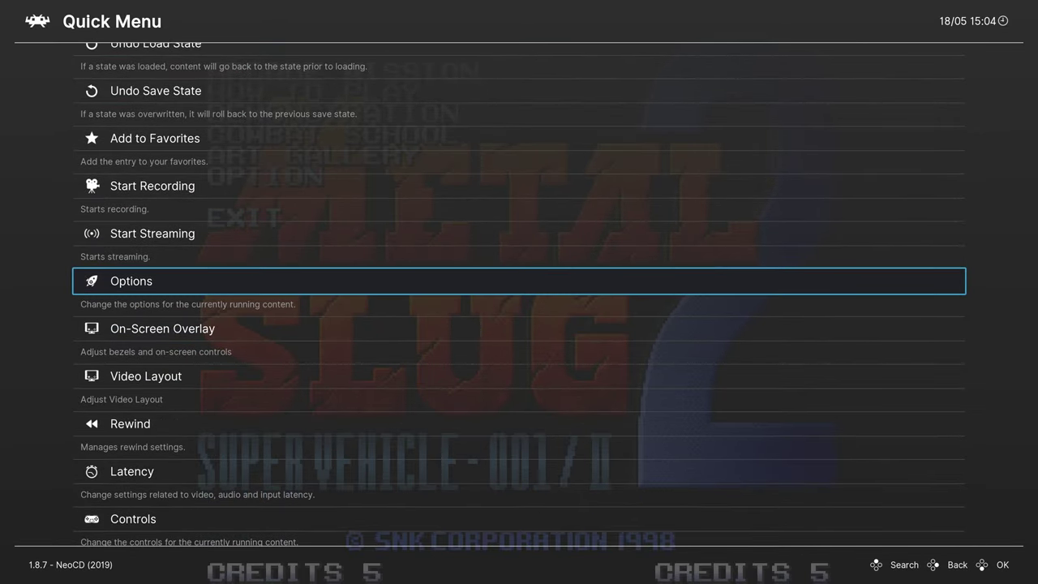
key("Return")
key("Down")
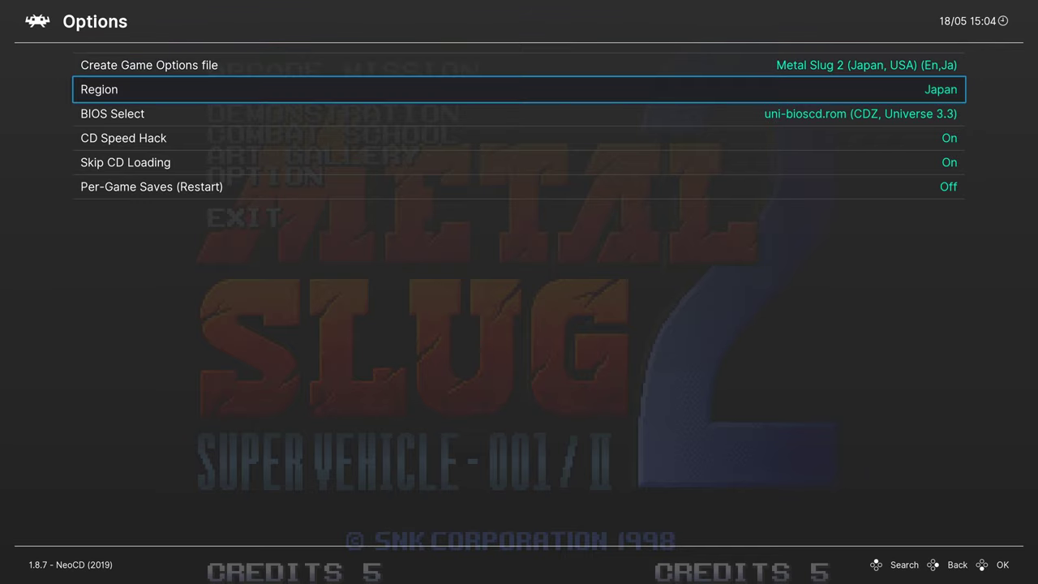
key("Left")
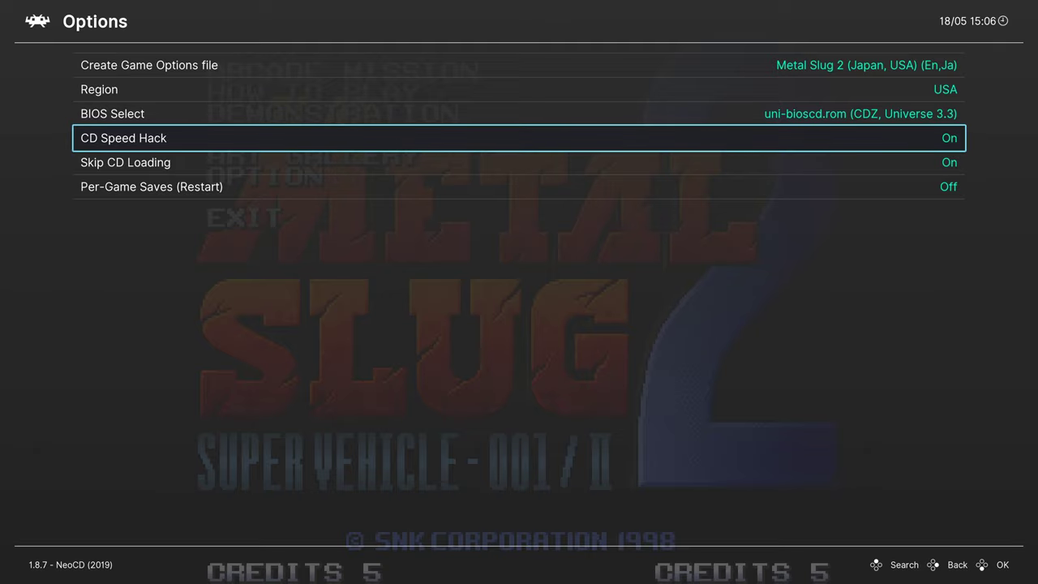
- Turn on Per-Game Saves (Restart) in the NeoCD core options and leave the options
key("Down")
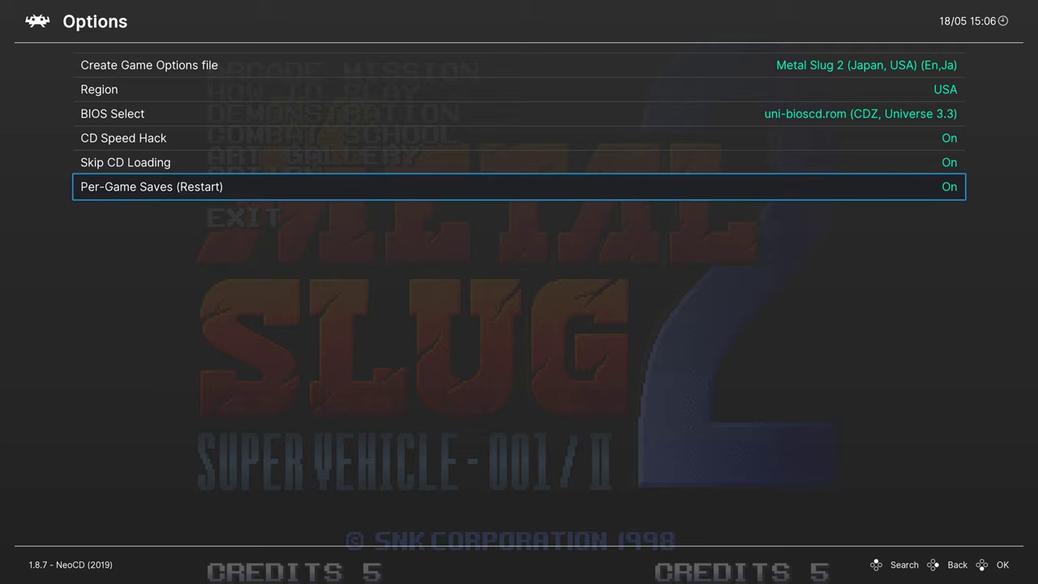
key("BackSpace")
key("h")
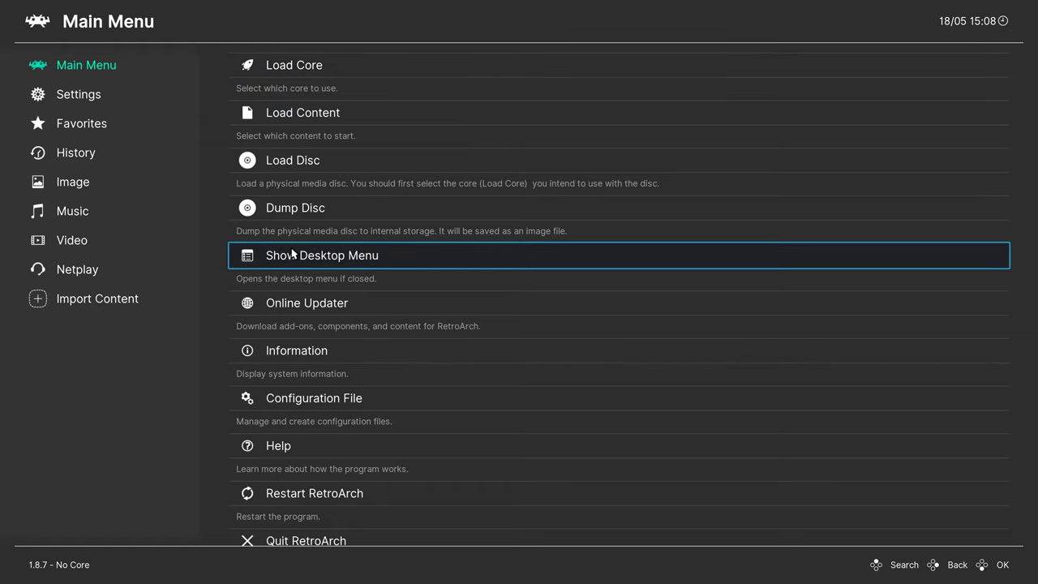
- Open RetroArch's desktop interface and check the uni-bioscd.rom entry in the NeoCD core's firmware list
left_click(403, 259)
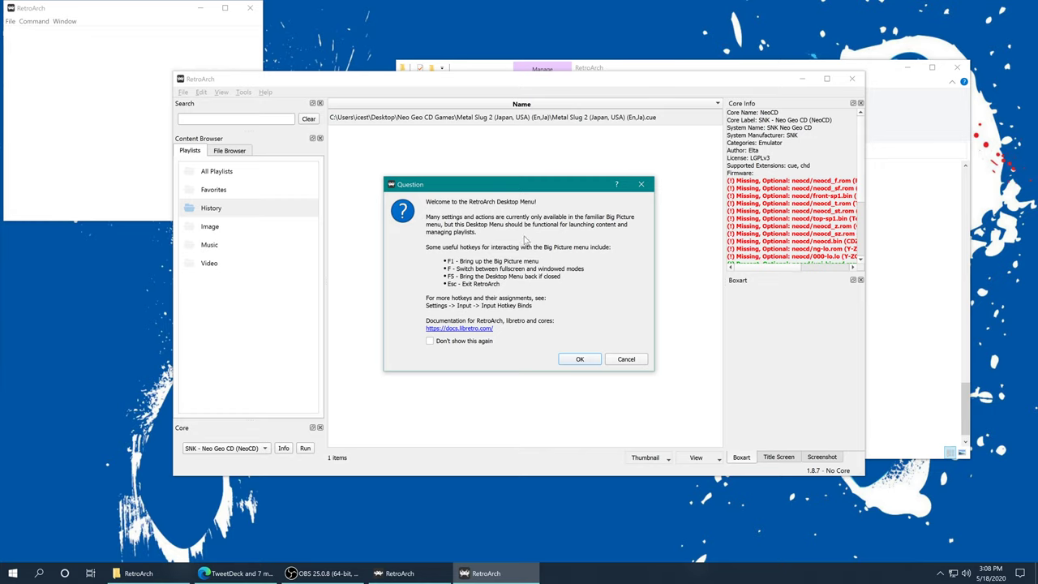
left_click(580, 358)
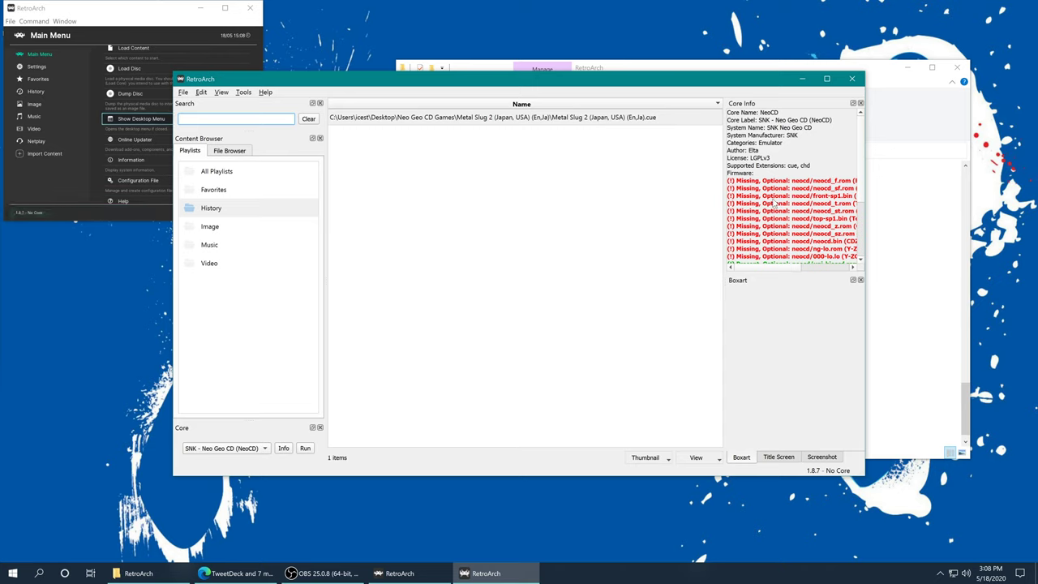
scroll(786, 214, "down", 3)
mouse_move(768, 267)
left_mouse_down()
mouse_move(813, 271)
mouse_move(765, 283)
left_mouse_up()
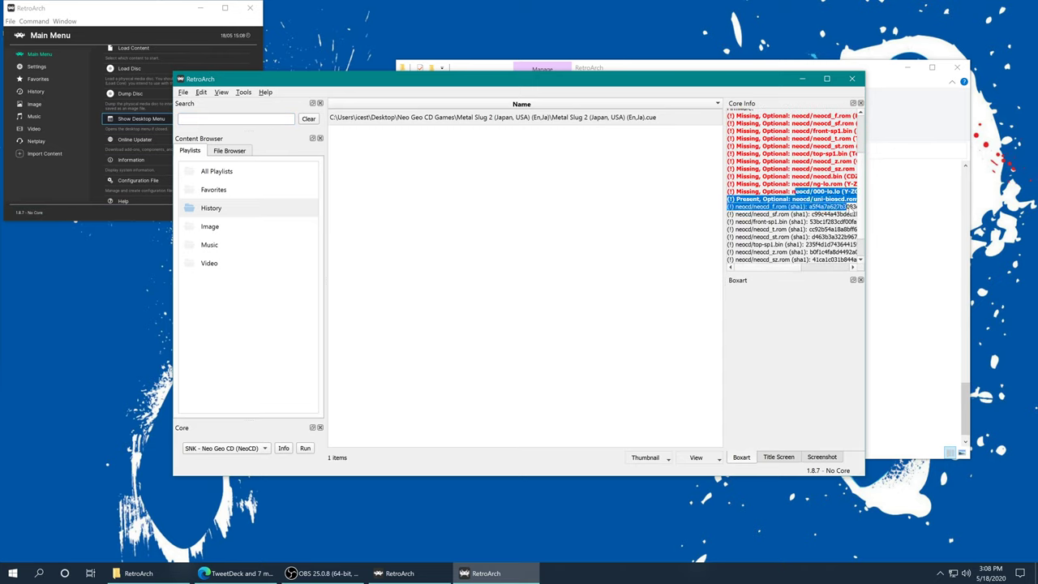
left_click_drag(847, 206, 874, 206)
left_click_drag(808, 207, 799, 200)
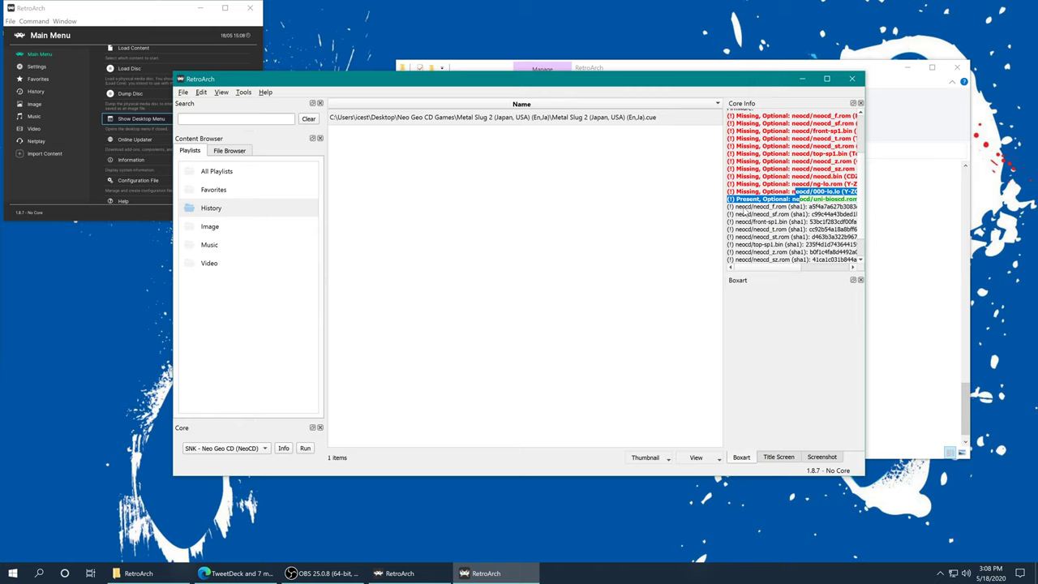
left_click(656, 201)
- Create a new playlist named SNK - NEO GEO CD
right_click(256, 329)
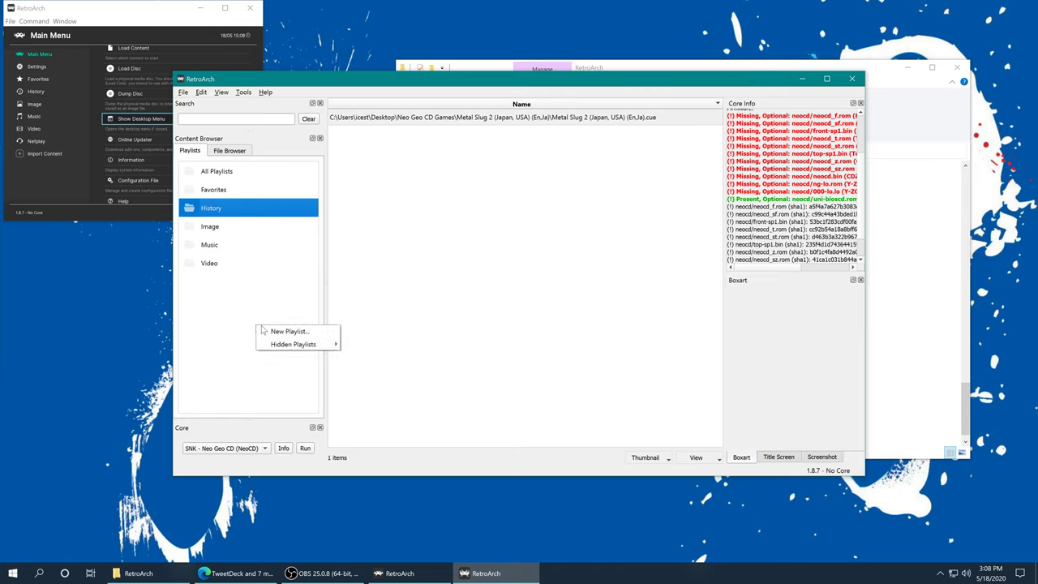
left_click(297, 329)
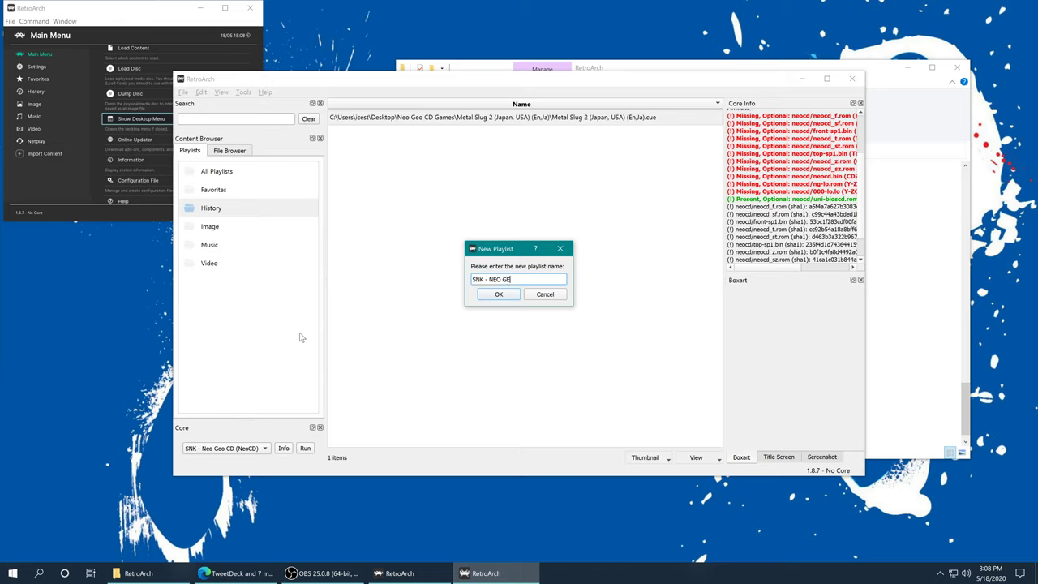
type("SNK - NEO GEO CD")
key("Return")
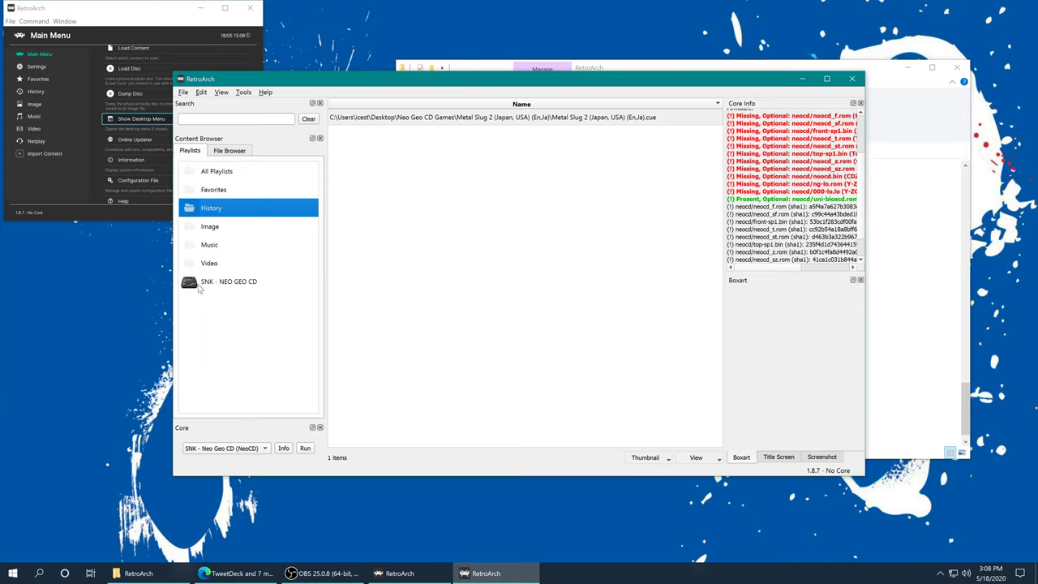
- Add Metal Slug 2 (Japan, USA) (En,Ja).cue from the Neo Geo CD Games desktop folder to the SNK - NEO GEO CD playlist
left_click(198, 286)
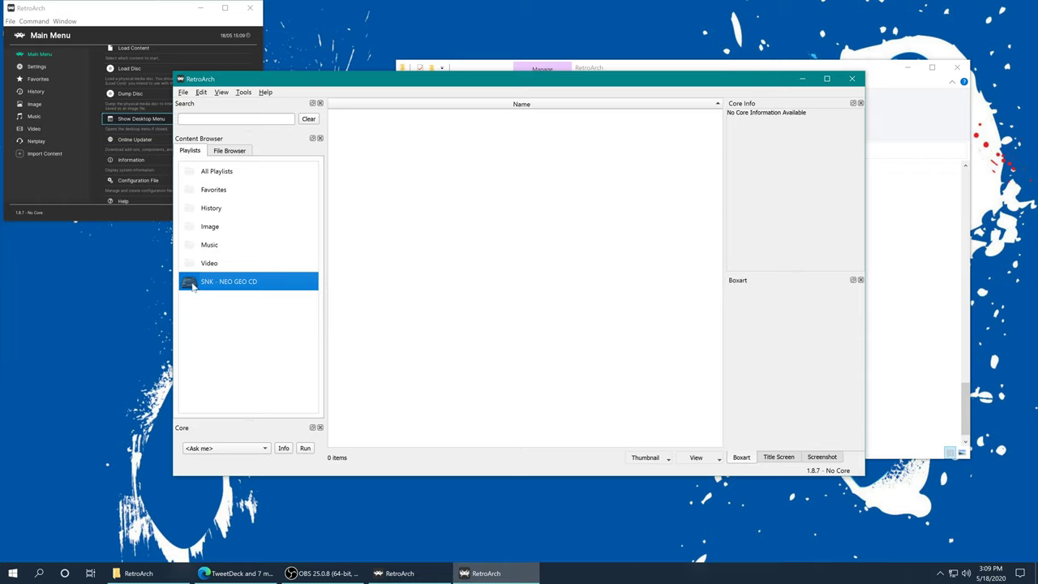
right_click(426, 187)
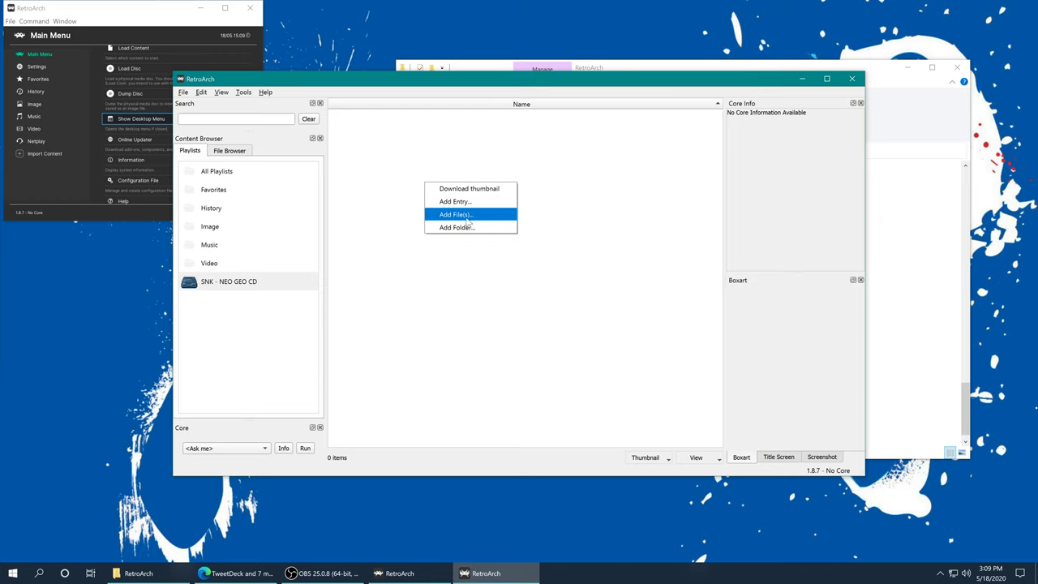
left_click(468, 215)
left_click(216, 177)
double_click(299, 182)
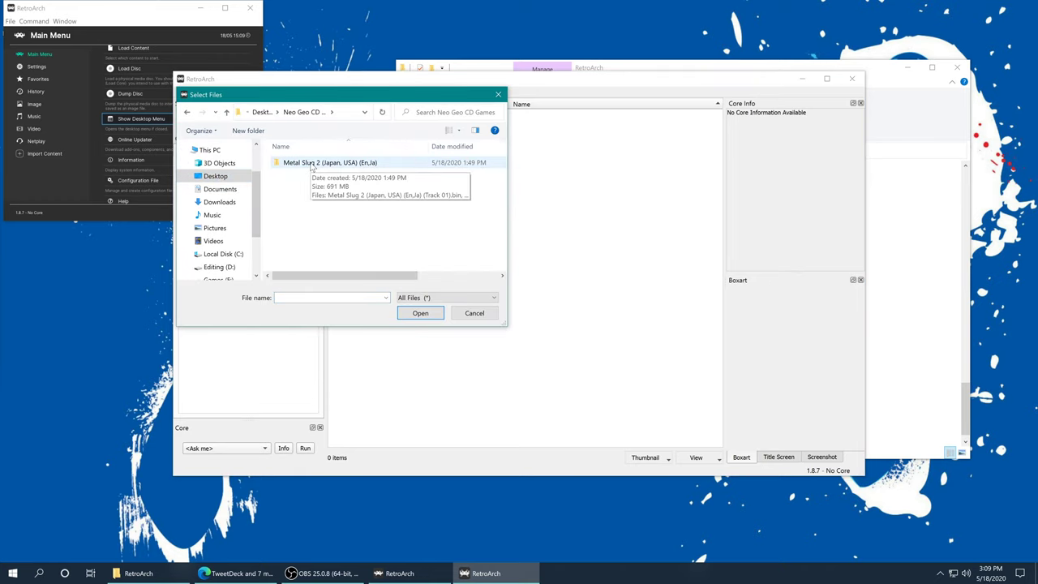
double_click(310, 164)
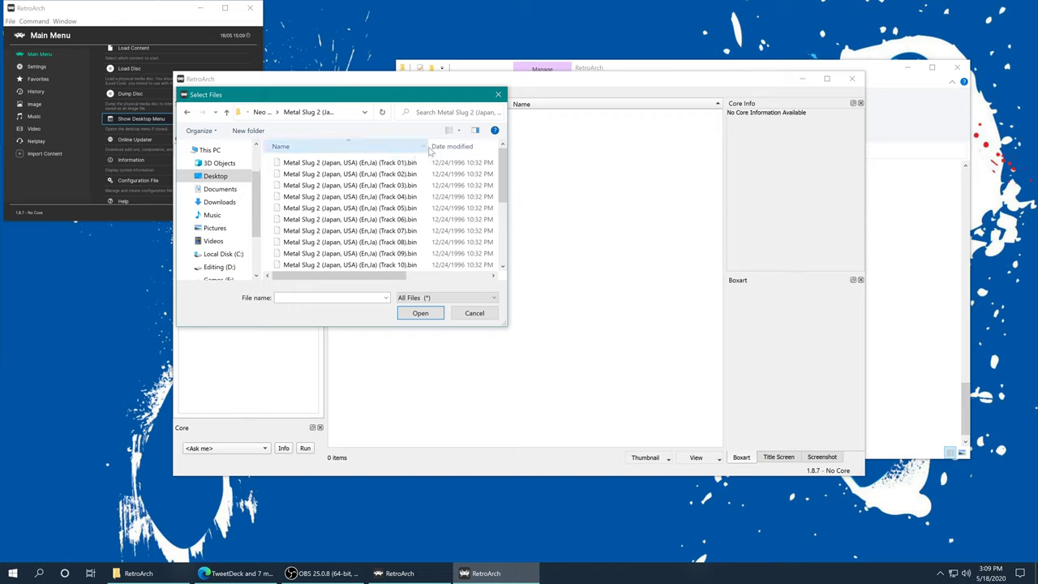
left_click_drag(429, 151, 423, 151)
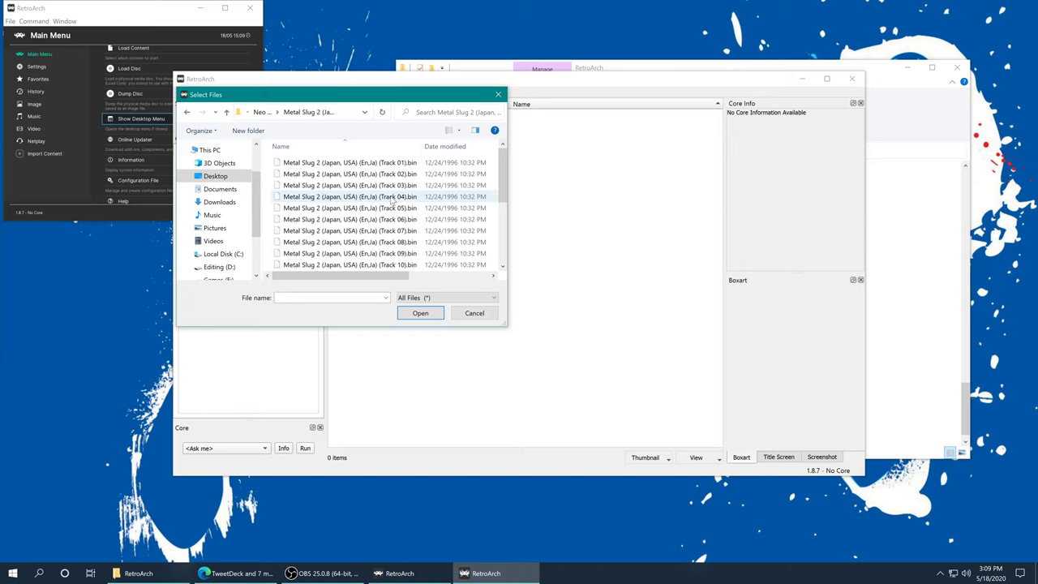
scroll(387, 203, "down", 4)
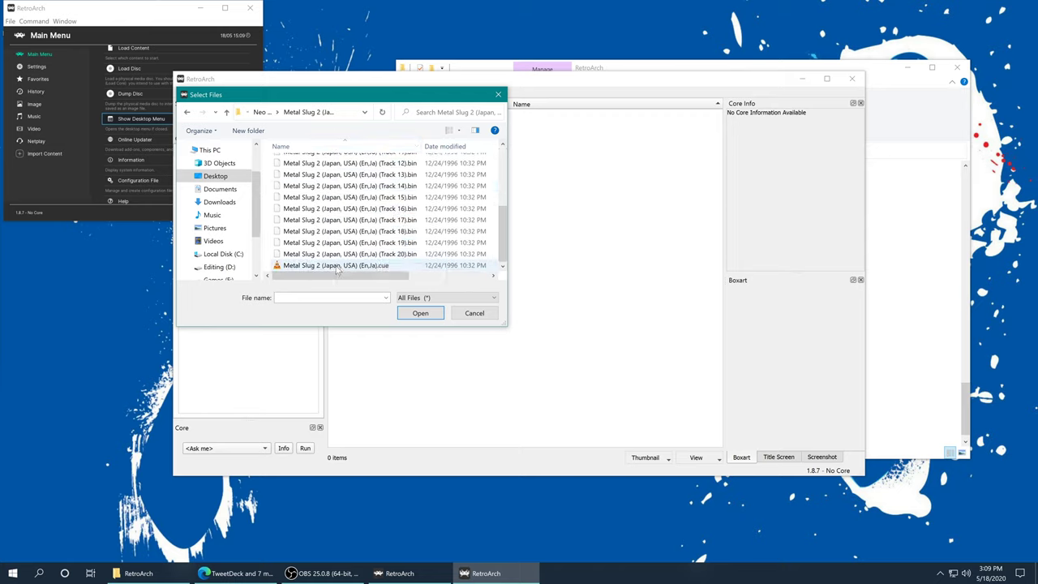
double_click(337, 265)
- Assign the NeoCD core and a thumbnail database to the Metal Slug 2 playlist entry and save it
left_click(437, 262)
left_click(439, 278)
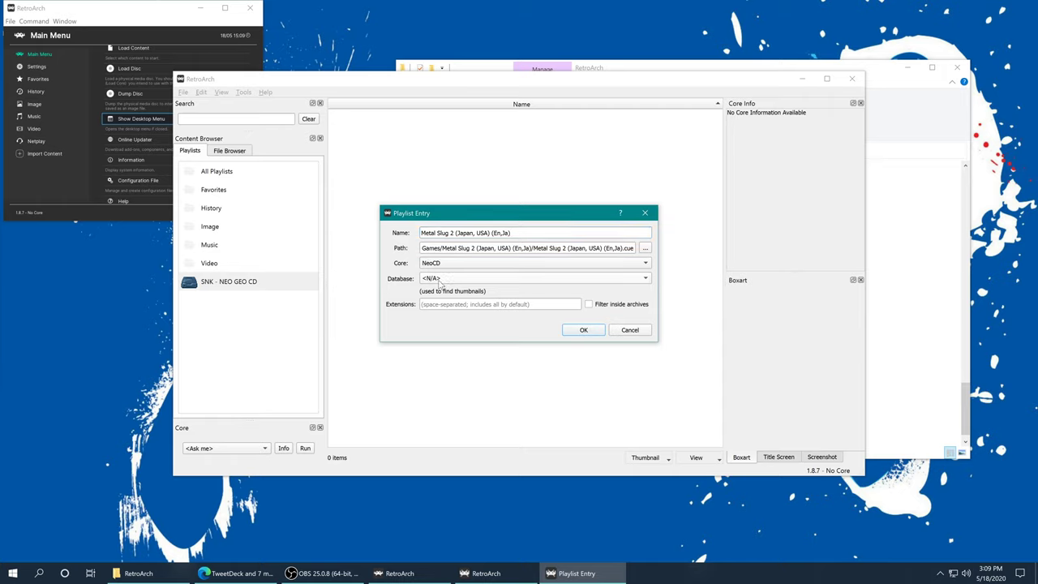
left_click(439, 279)
left_click(460, 290)
left_click(577, 329)
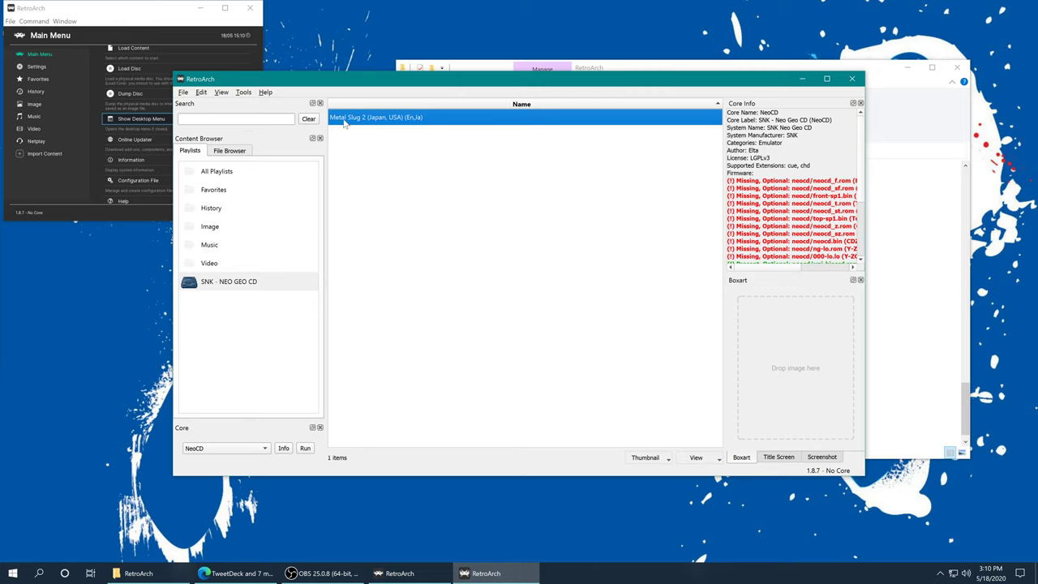
right_click(398, 174)
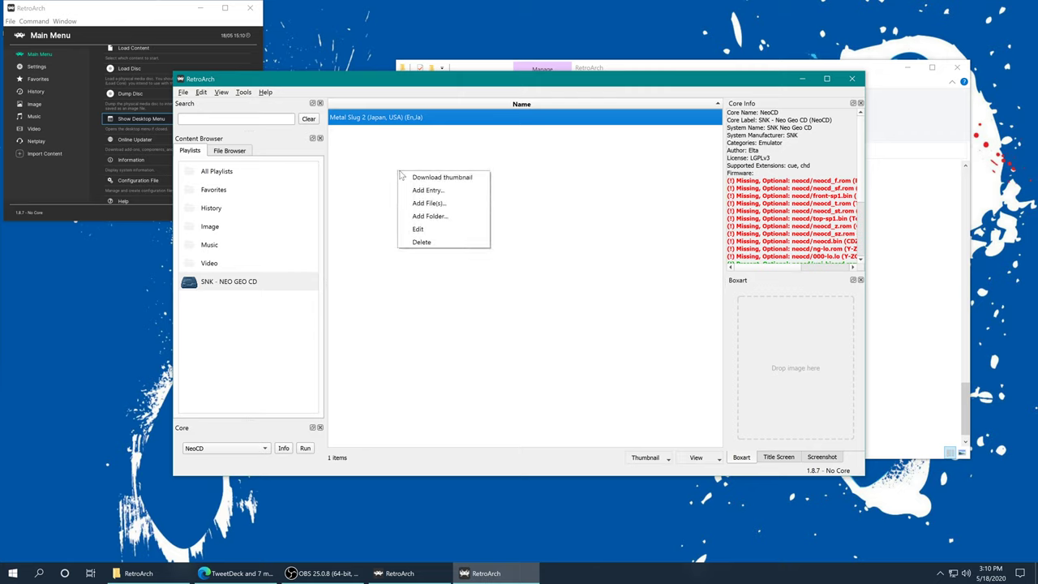
left_click(454, 221)
left_click(304, 193)
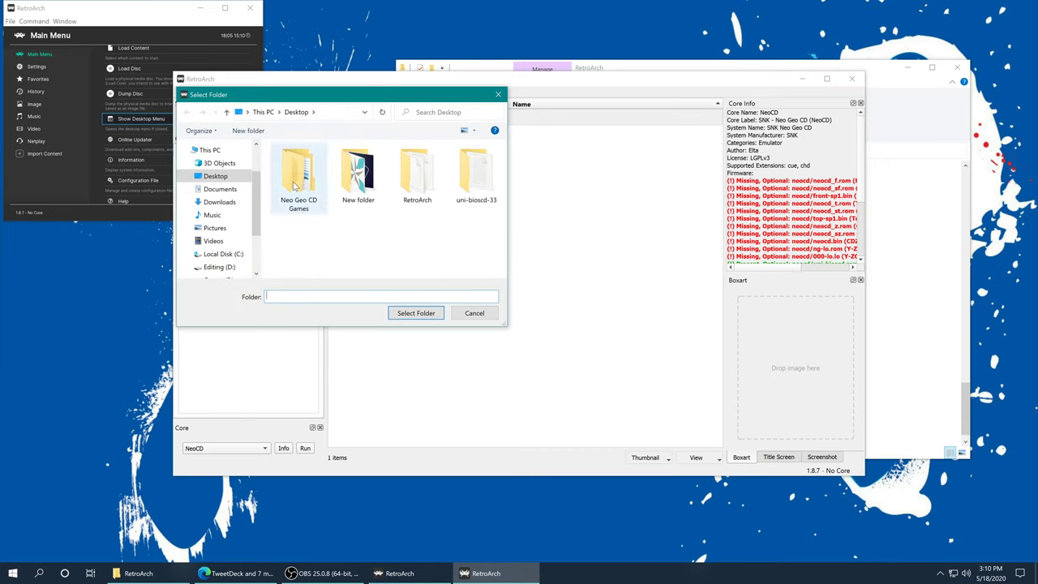
left_click(416, 314)
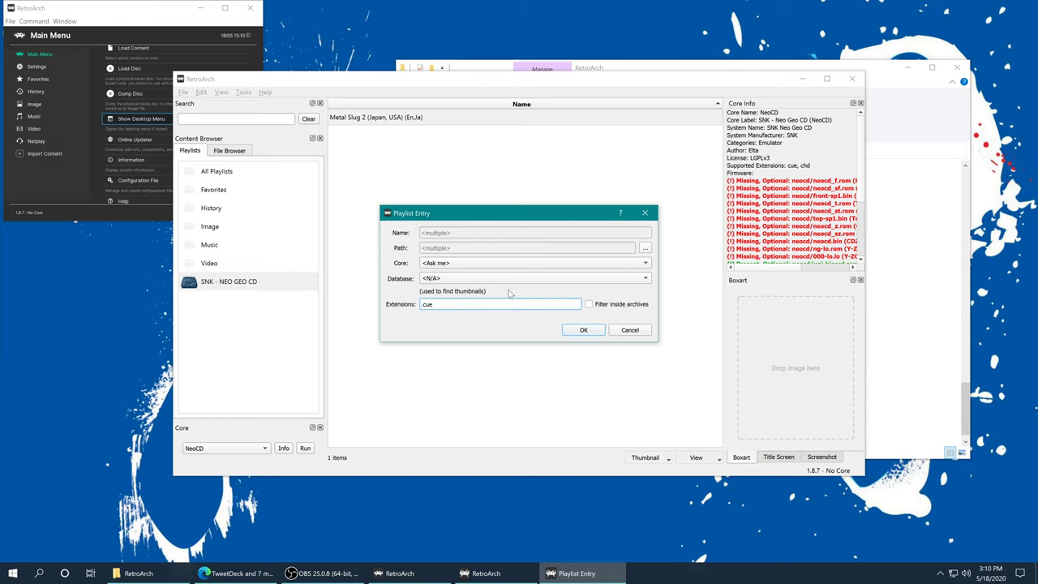
key("Escape")
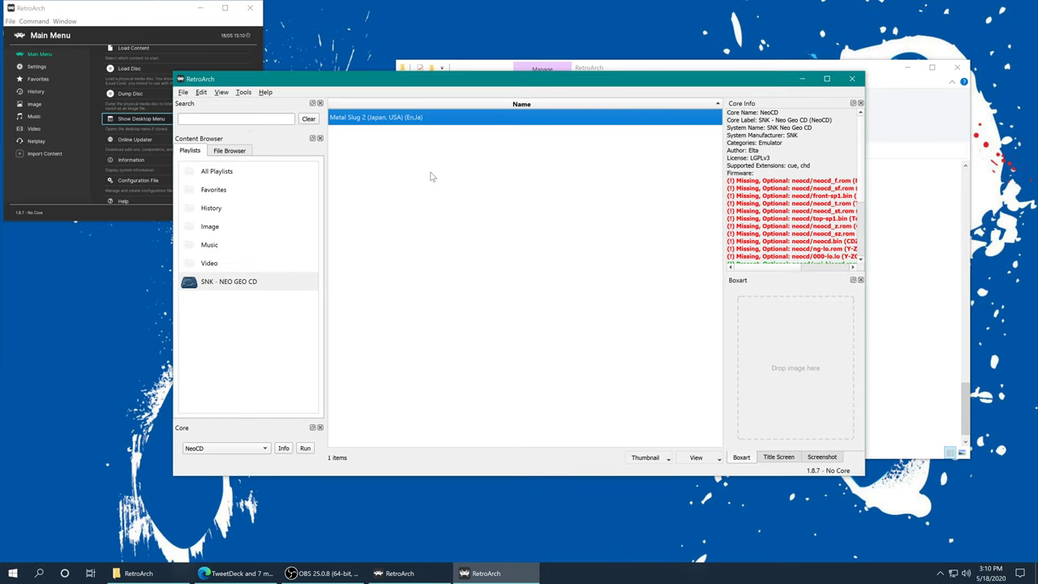
- Try to download all thumbnails for the SNK - NEO GEO CD playlist and check the Metal Slug 2 entry's box art
right_click(249, 288)
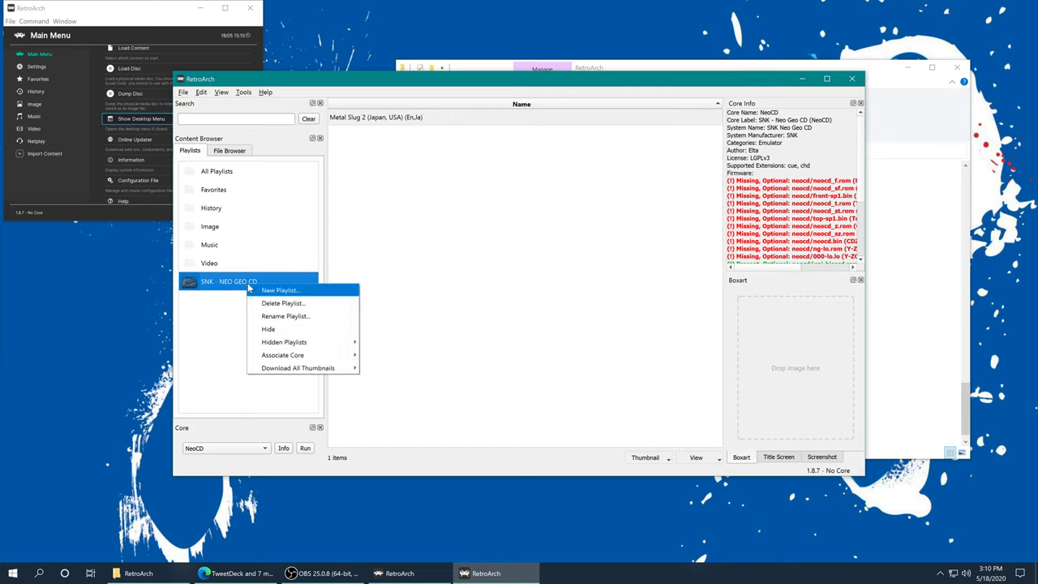
mouse_move(314, 372)
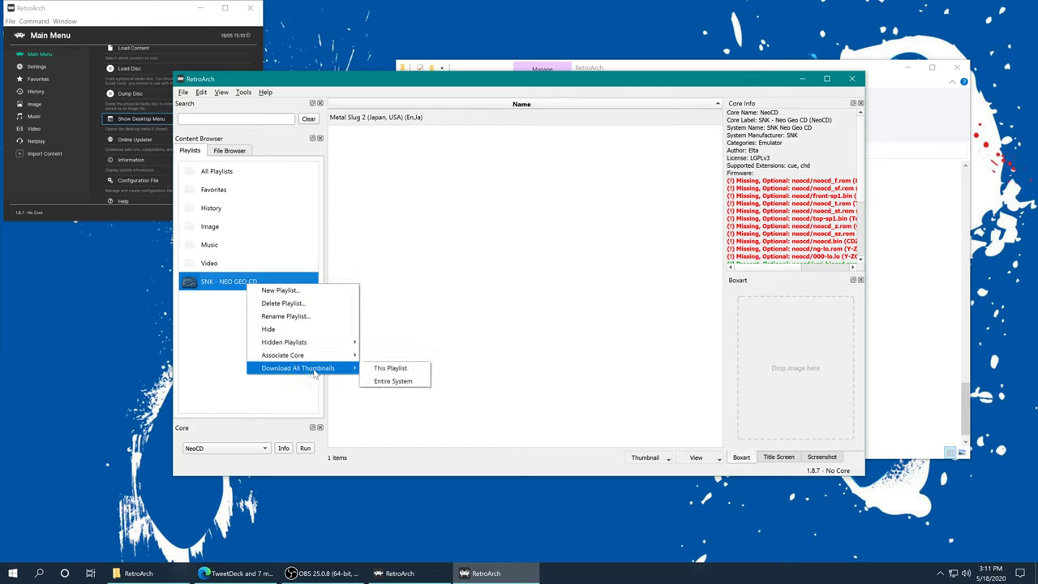
left_click(419, 371)
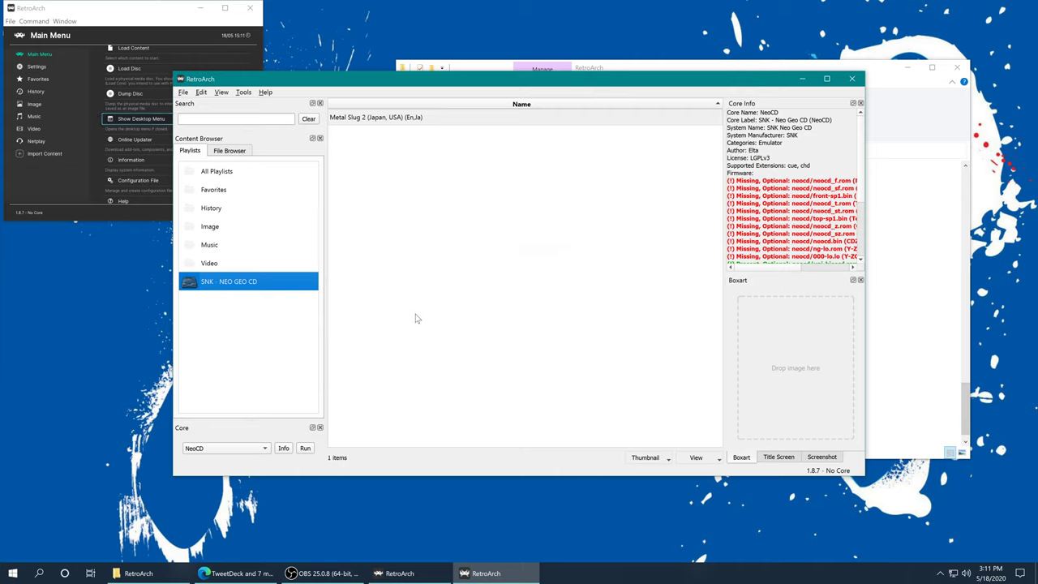
left_click(383, 122)
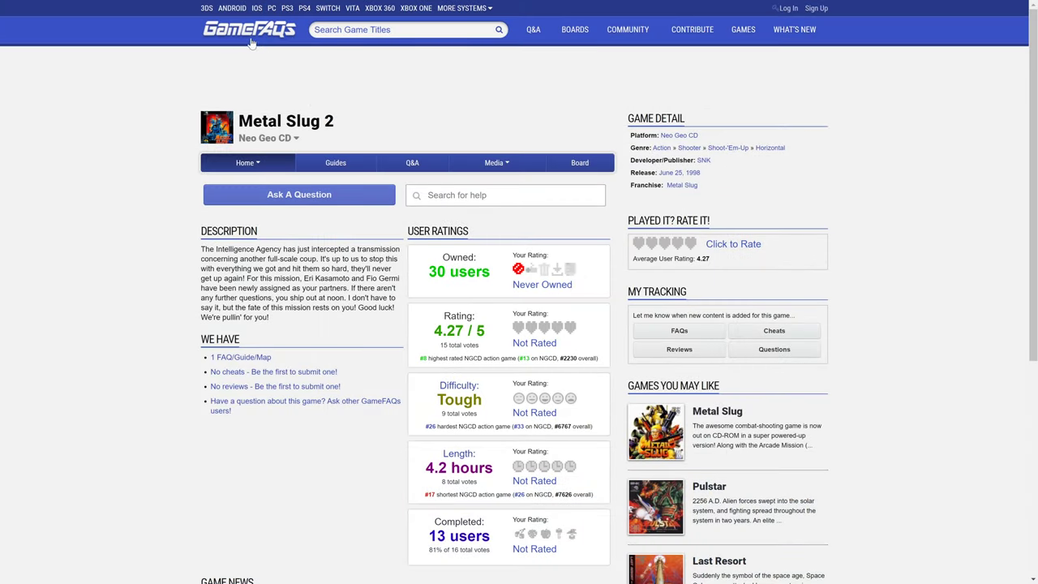
- Switch to the GameFAQs page for the Neo Geo CD version of Metal Slug 2 and open its images
left_click(274, 141)
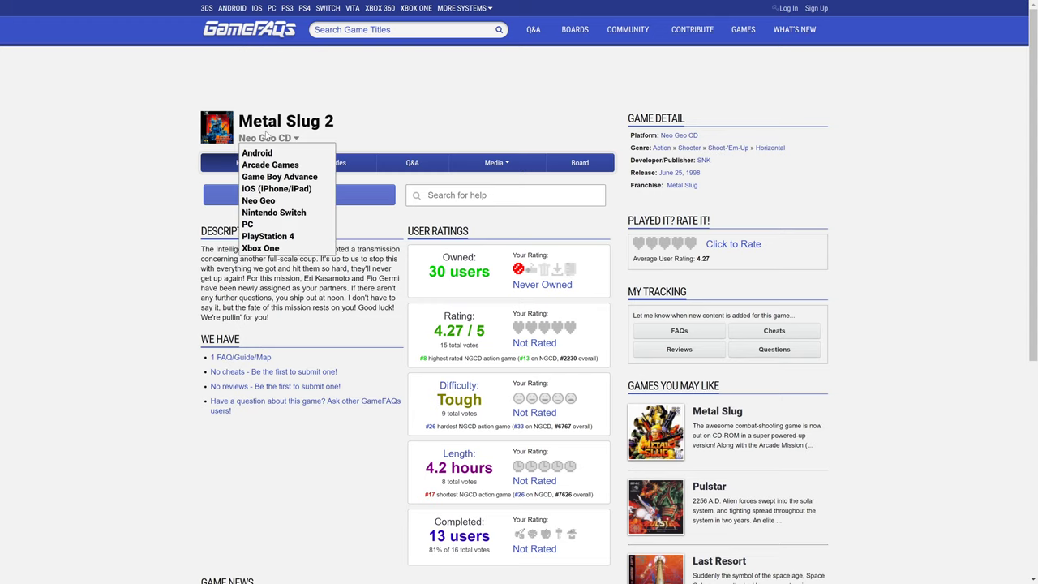
left_click(428, 113)
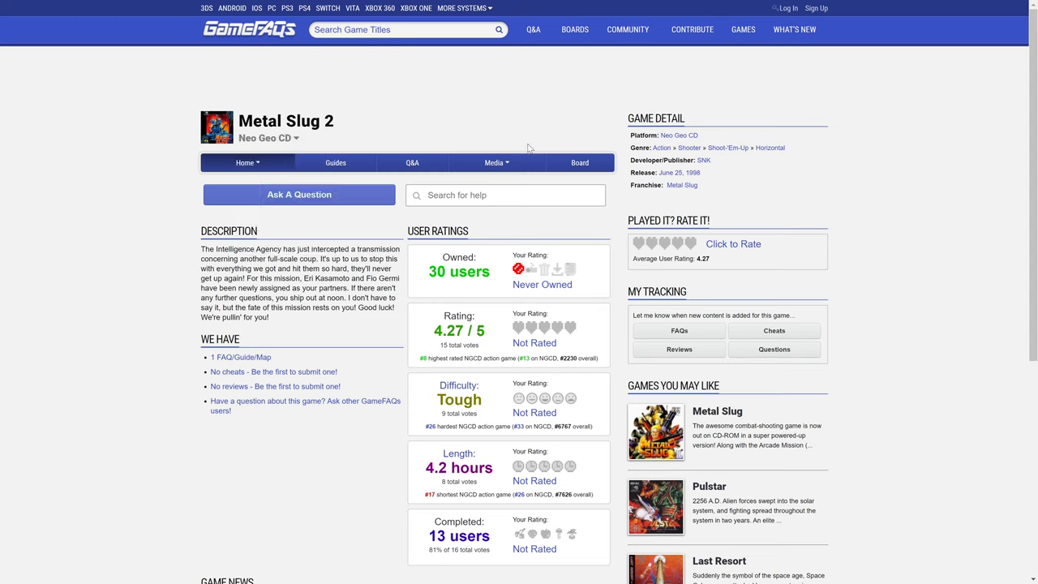
mouse_move(505, 165)
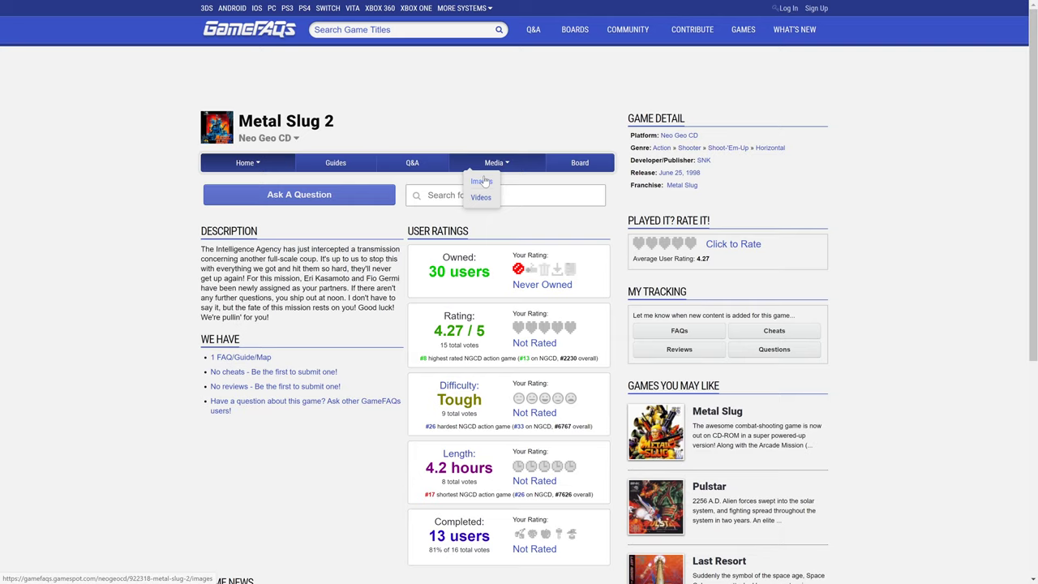
left_click(482, 181)
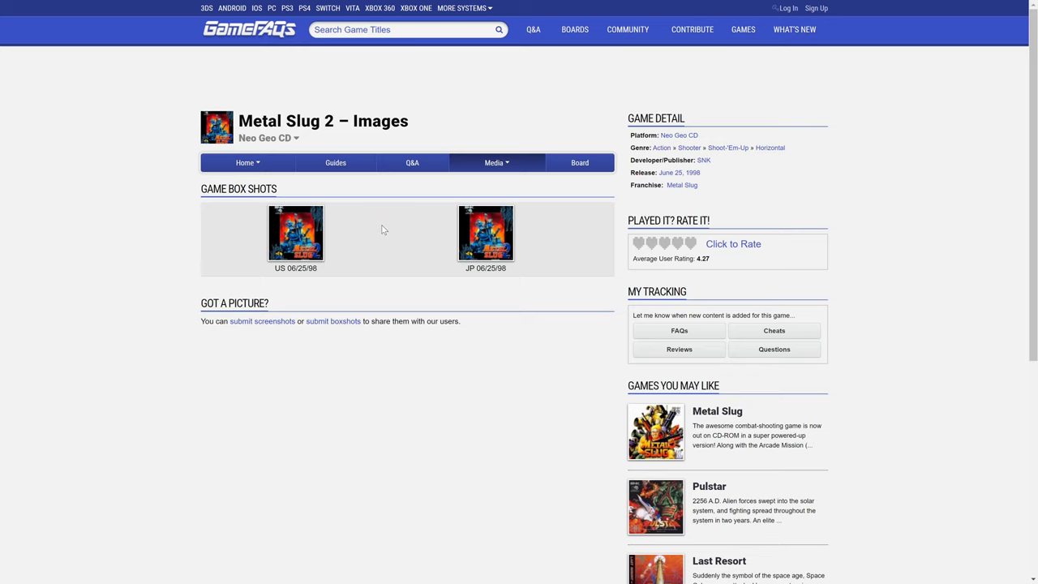
- Save the front cover from the US 06/25/98 box shot to the Desktop as 19596_front.jpg
left_click(299, 230)
scroll(386, 302, "down", 1)
right_click(381, 290)
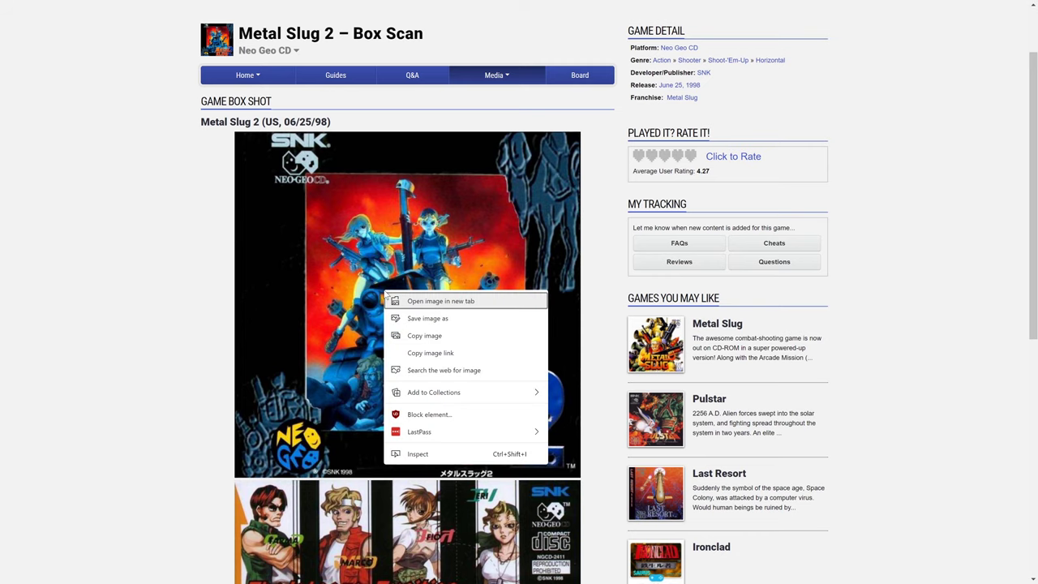
left_click(440, 322)
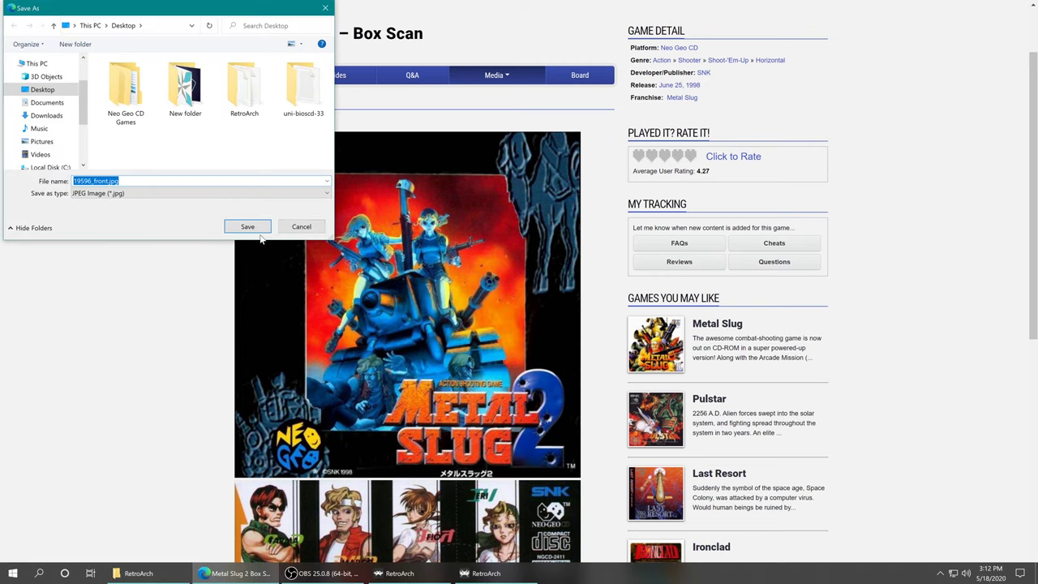
left_click(248, 226)
- Switch back to RetroArch, assign the saved cover image from the desktop as Metal Slug 2's boxart, and close RetroArch
left_click(235, 574)
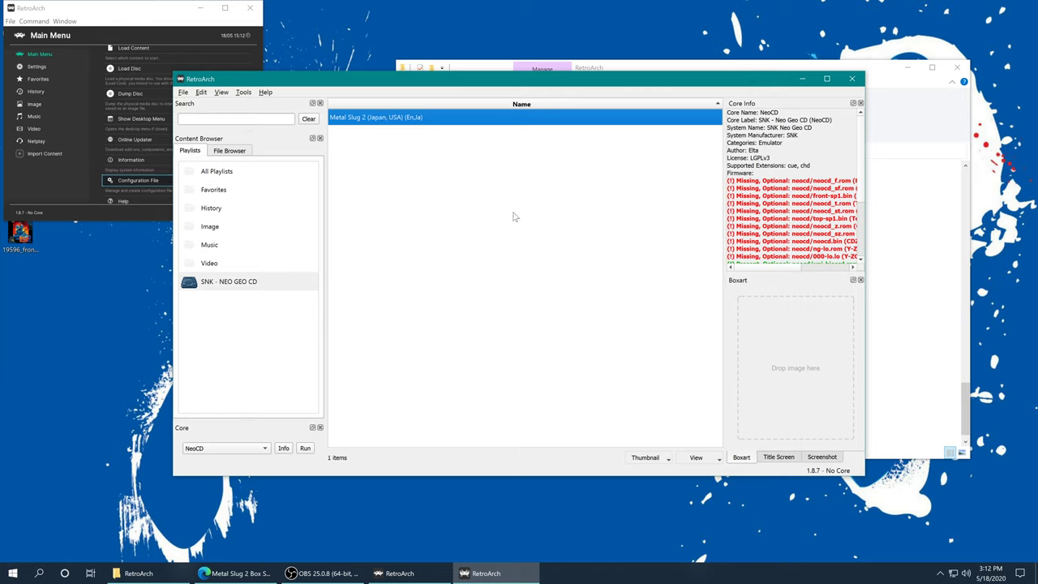
left_click_drag(20, 233, 805, 397)
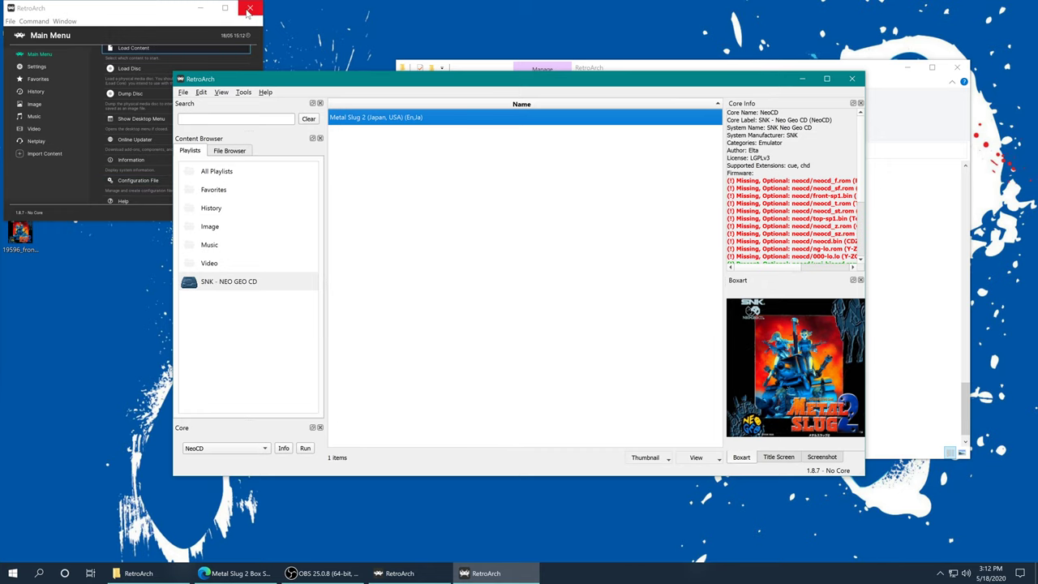
left_click(249, 10)
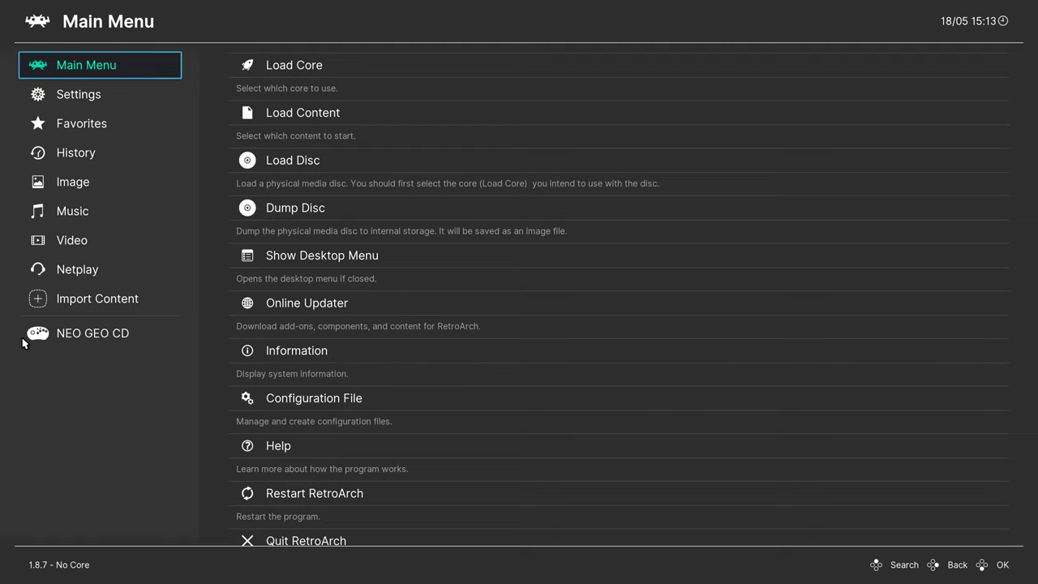
- Run Metal Slug 2 (Japan, USA) (En,Ja) from the NEO GEO CD playlist in RetroArch's main interface
left_click(92, 337)
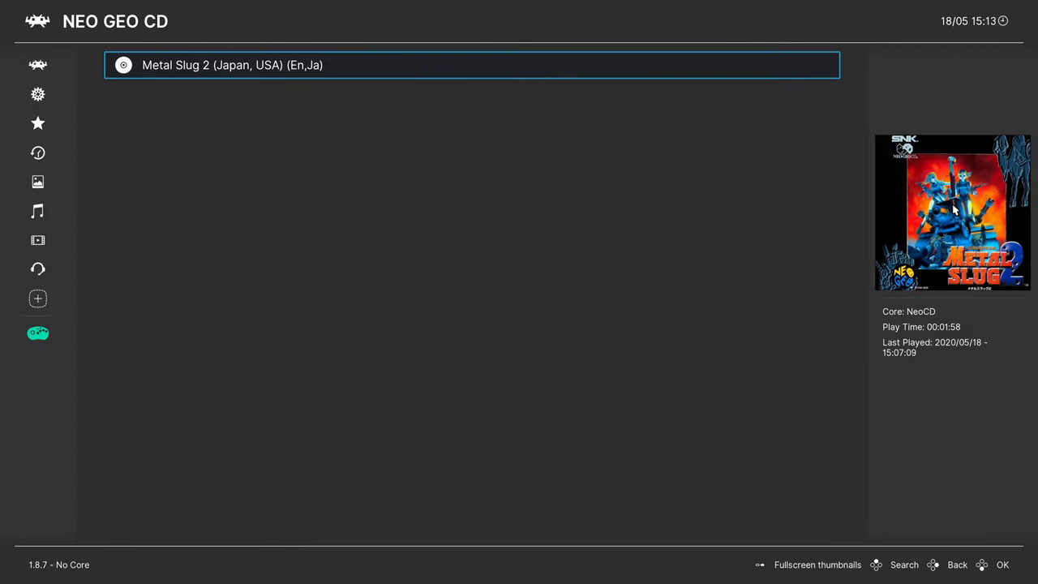
left_click(249, 72)
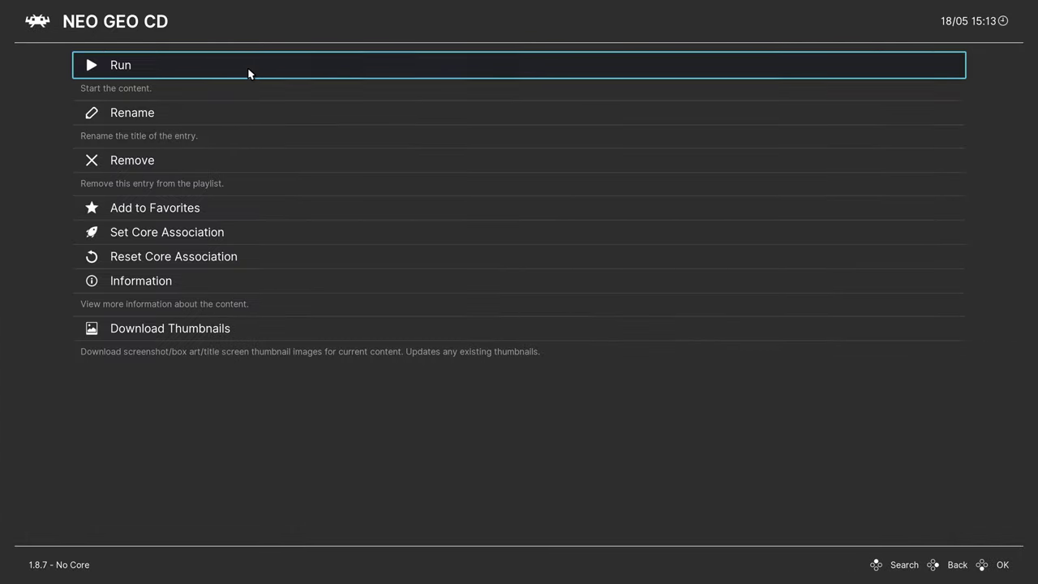
left_click(109, 73)
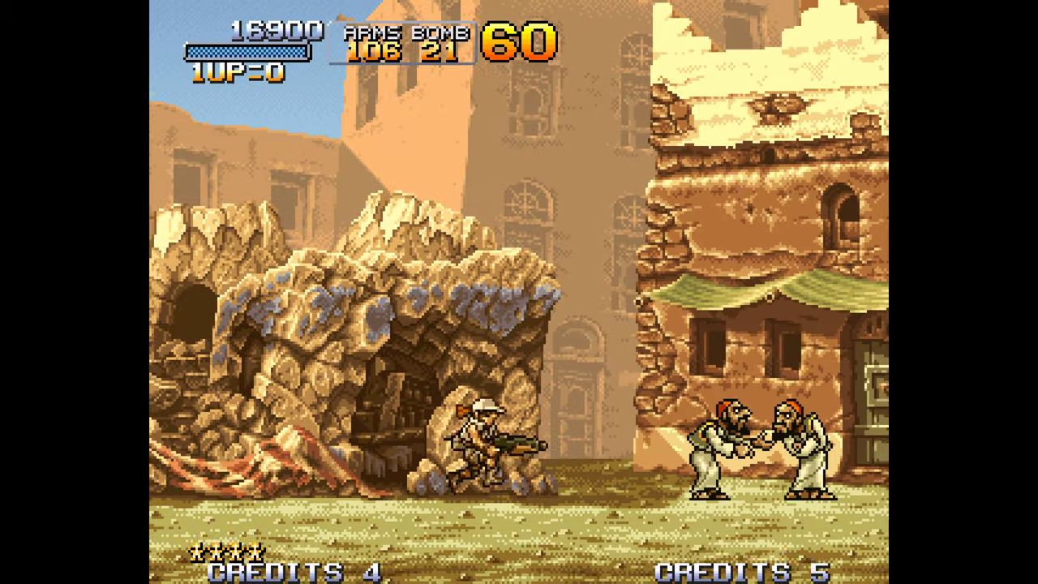
key("Right")
key("alt")
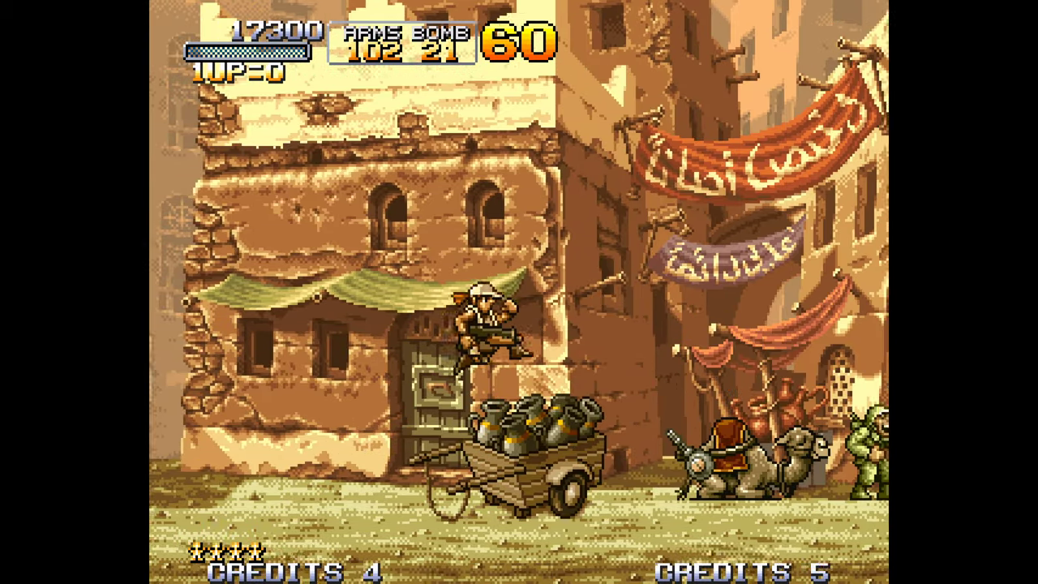
key("ctrl")
key("Right")
key("ctrl")
key("alt")
key("ctrl")
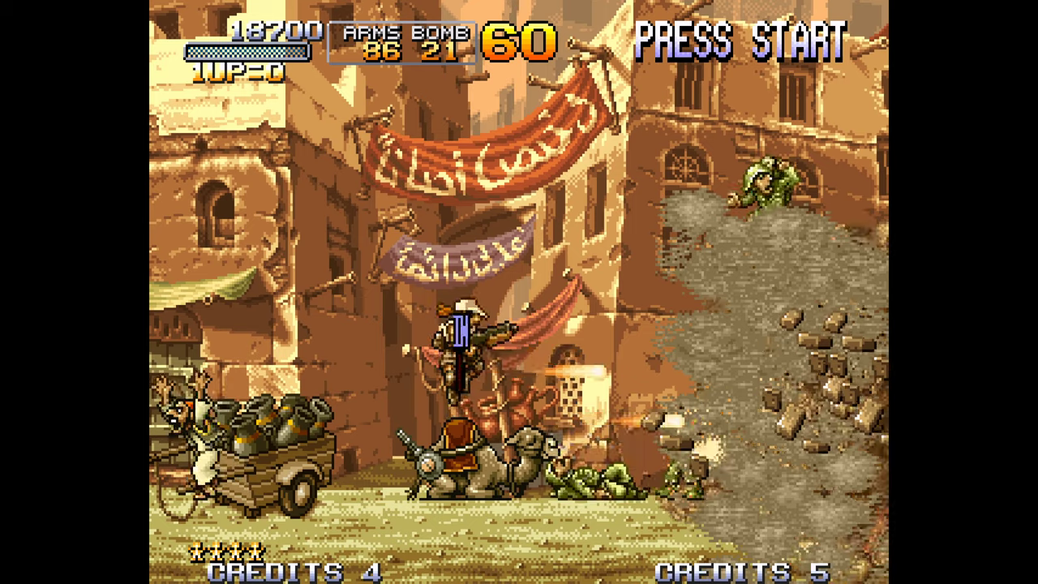
key("ctrl")
key("ctrl")
key("ctrl")
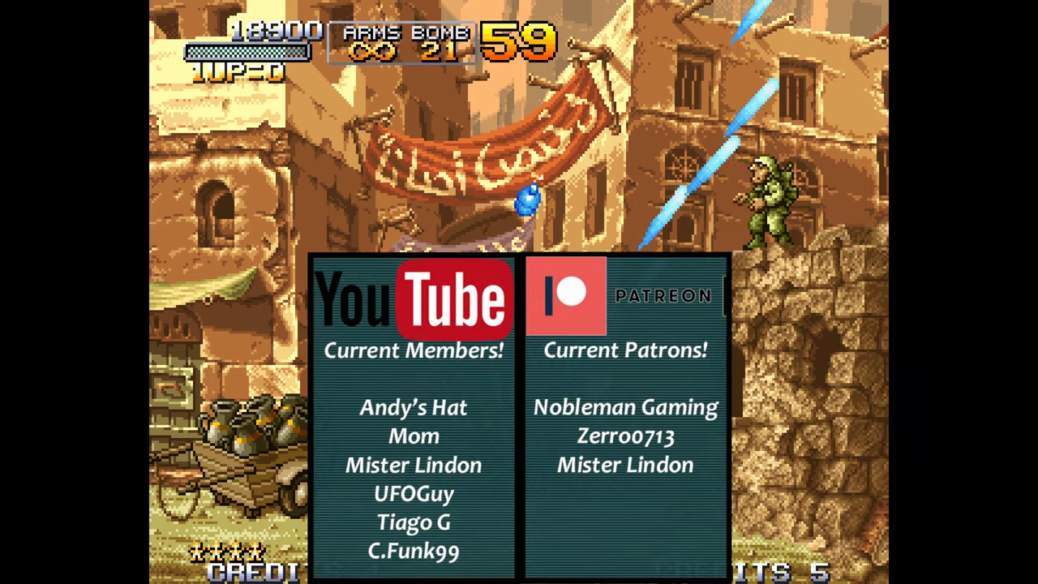
key("ctrl")
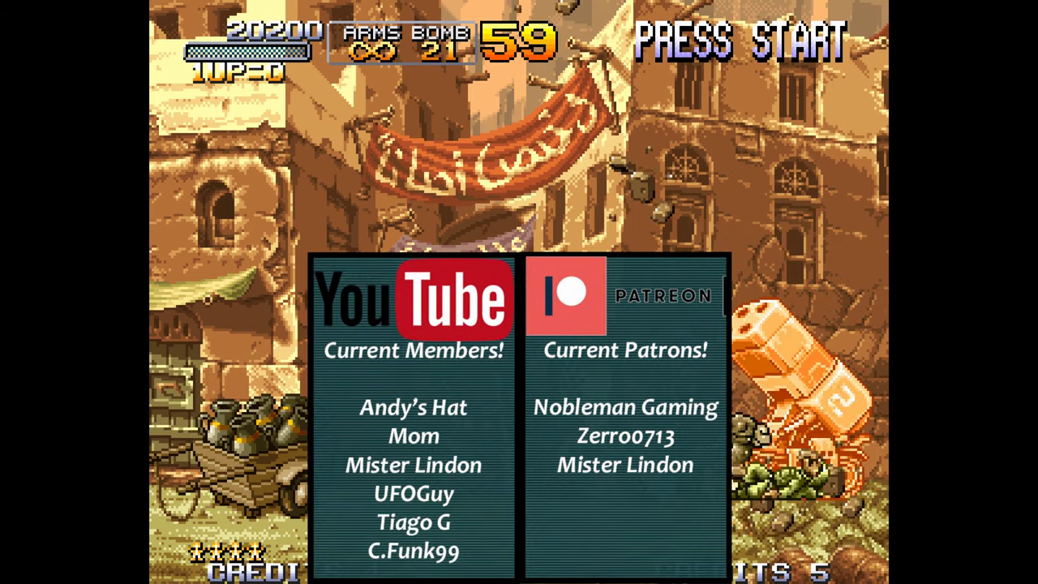
key("ctrl")
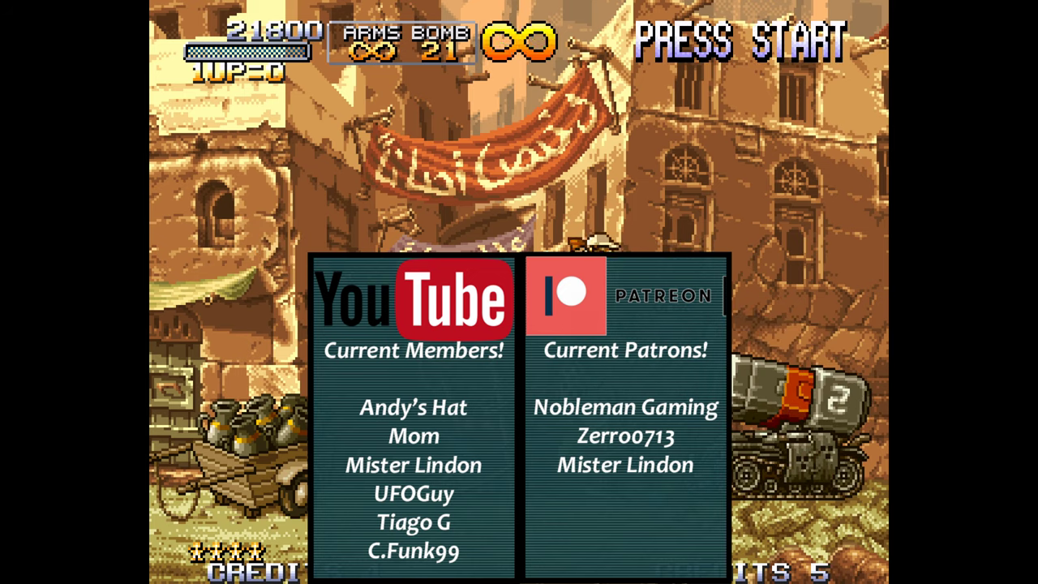